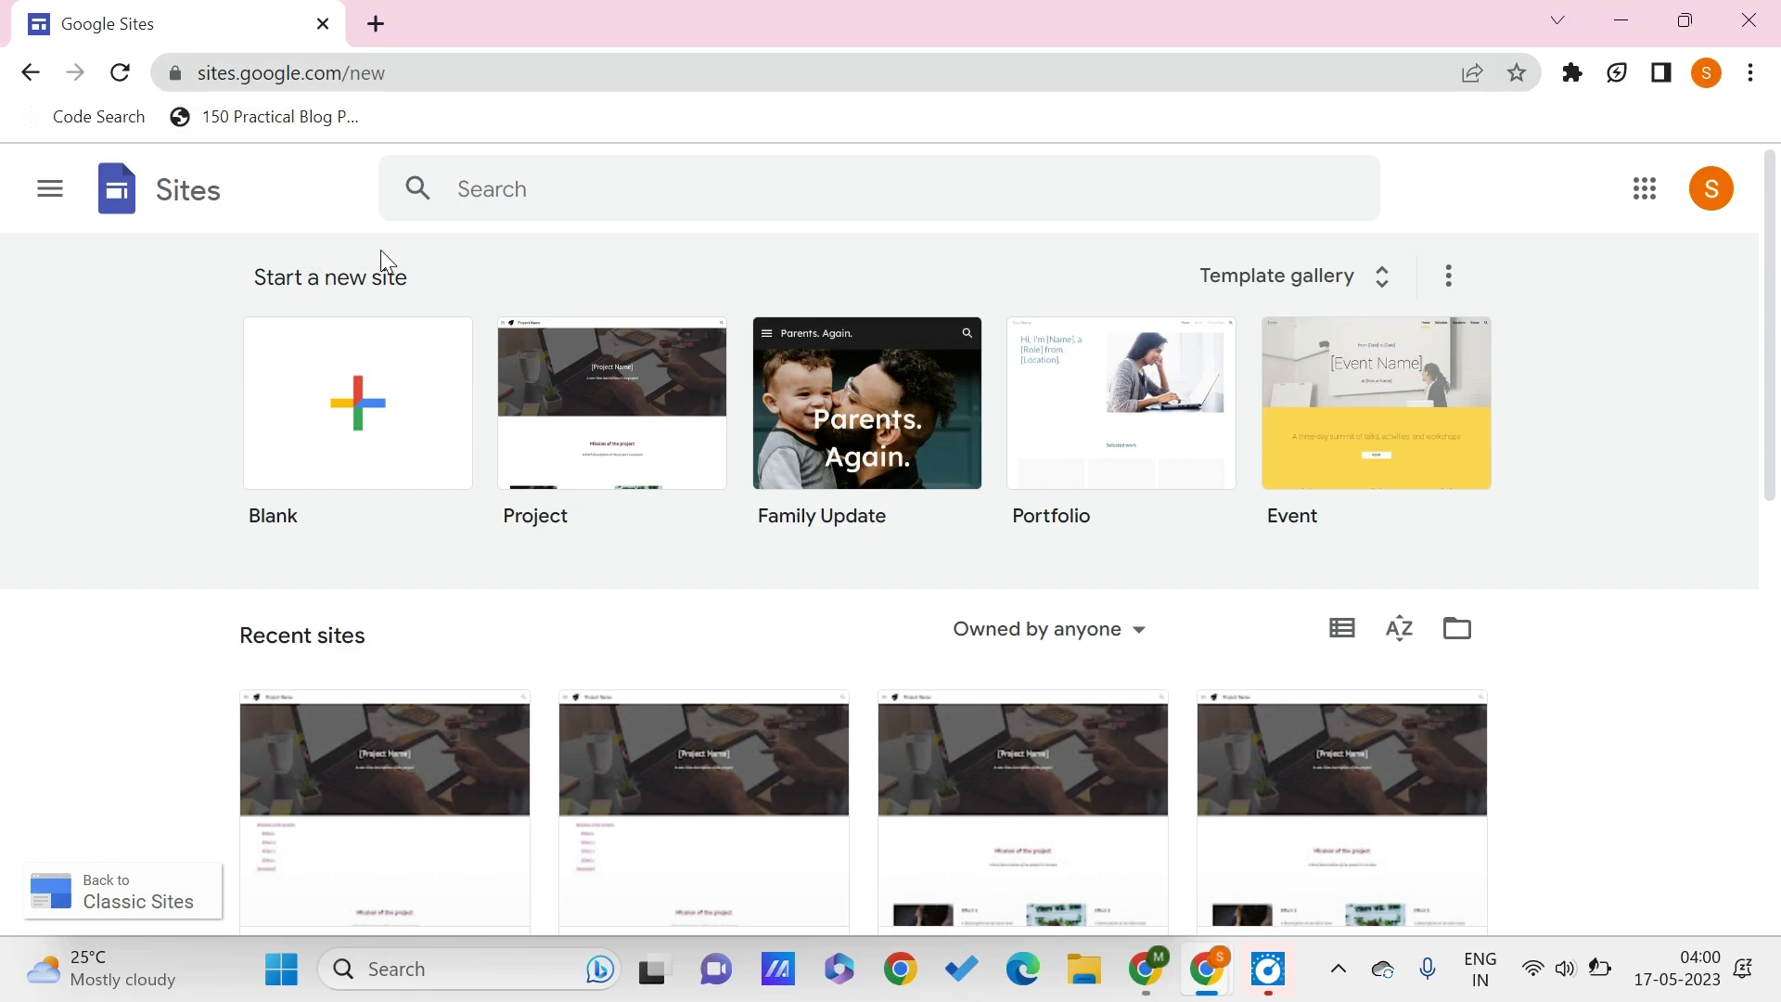
# Step: Open the template gallery and browse the Personal, Work, Small business and Education templates
pyautogui.click(1293, 290)
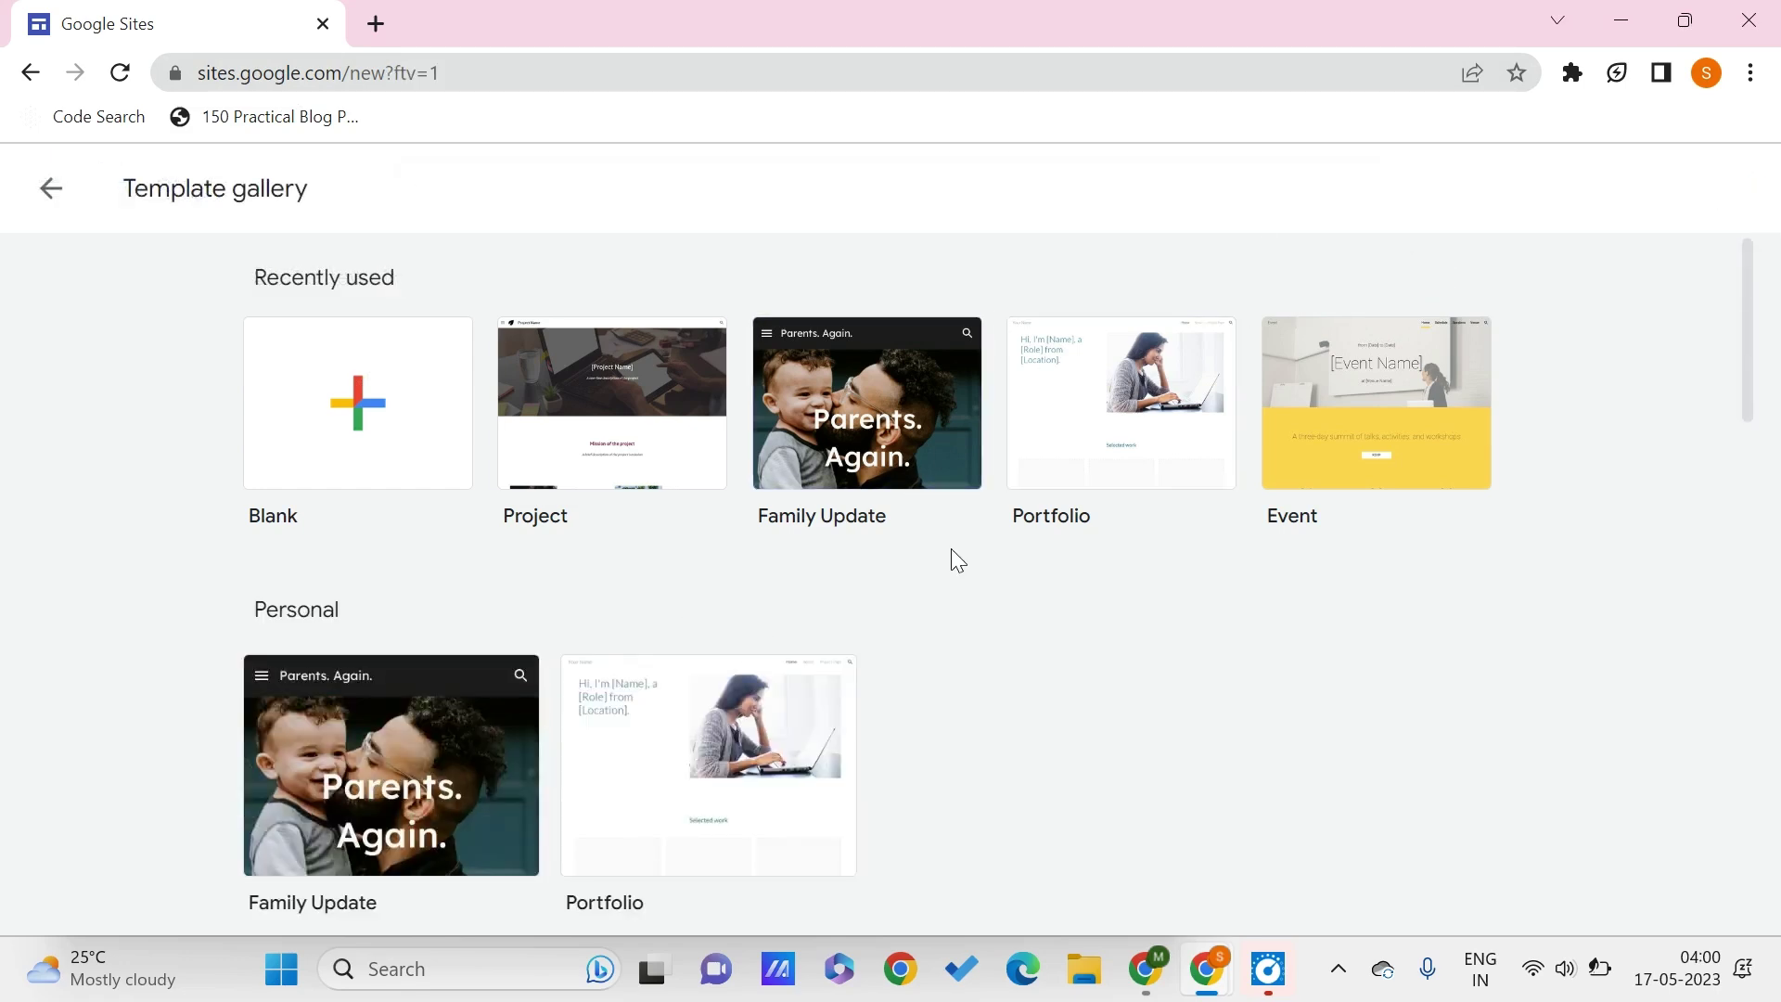
pyautogui.scroll(-8, 950, 548)
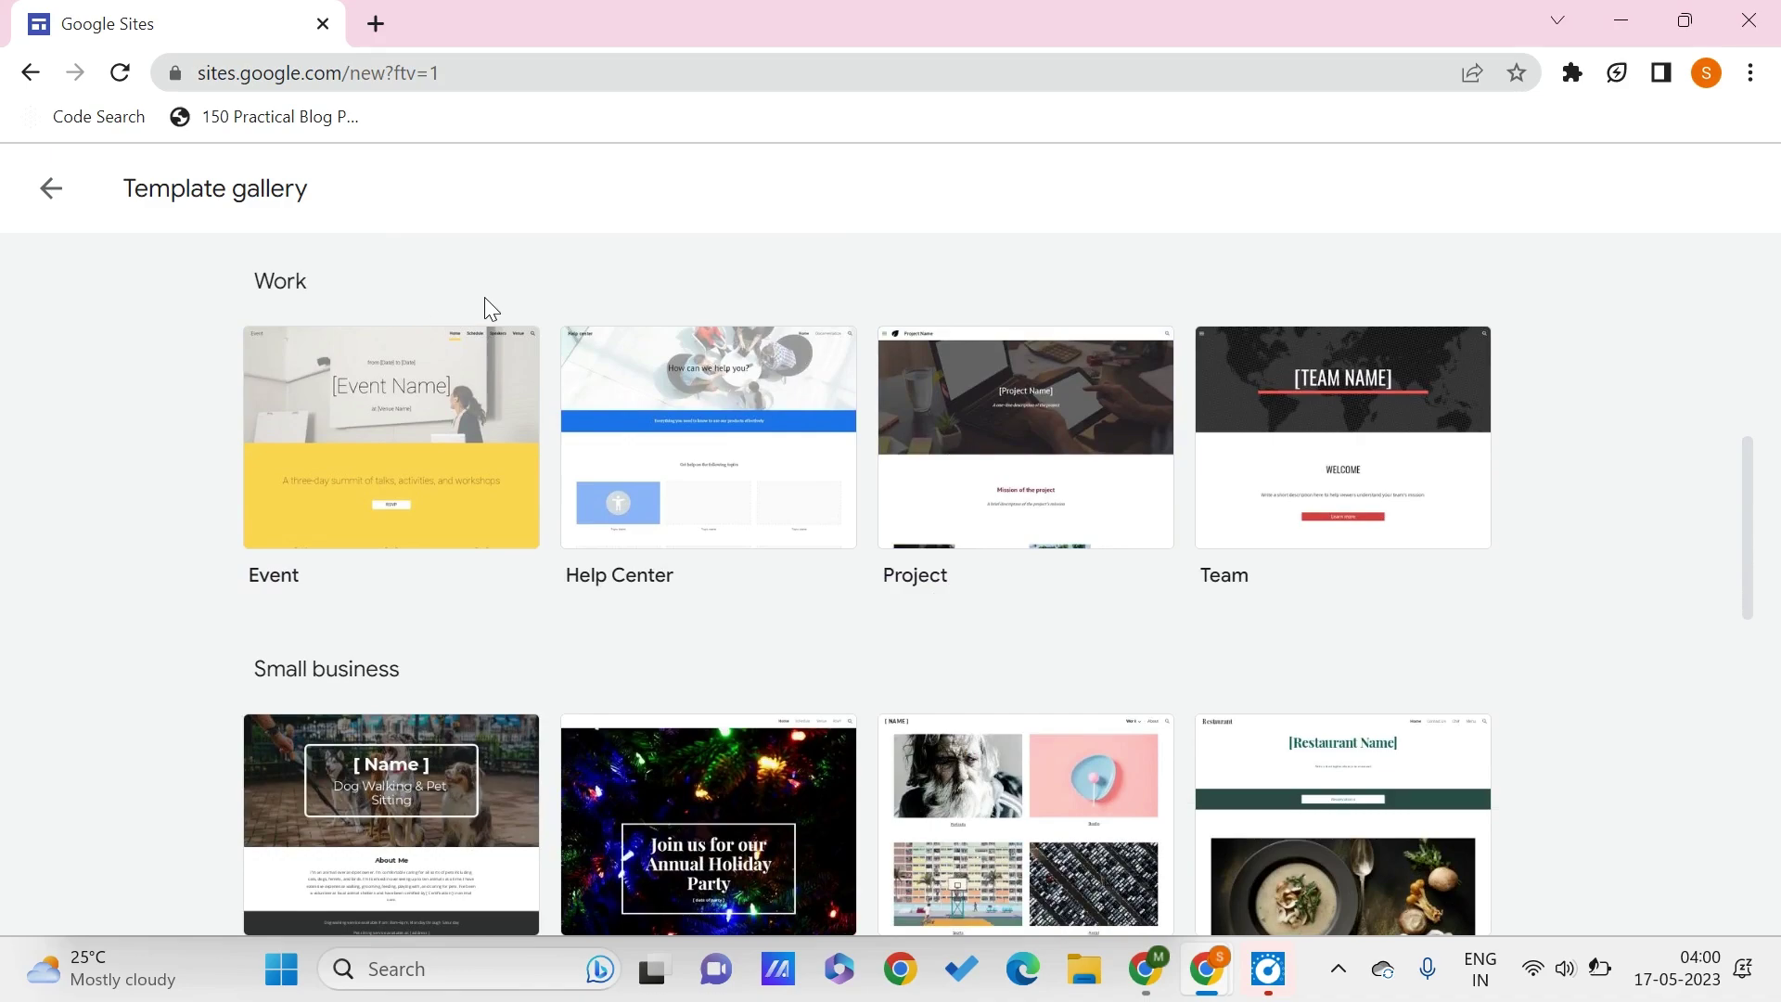
pyautogui.scroll(-3, 403, 594)
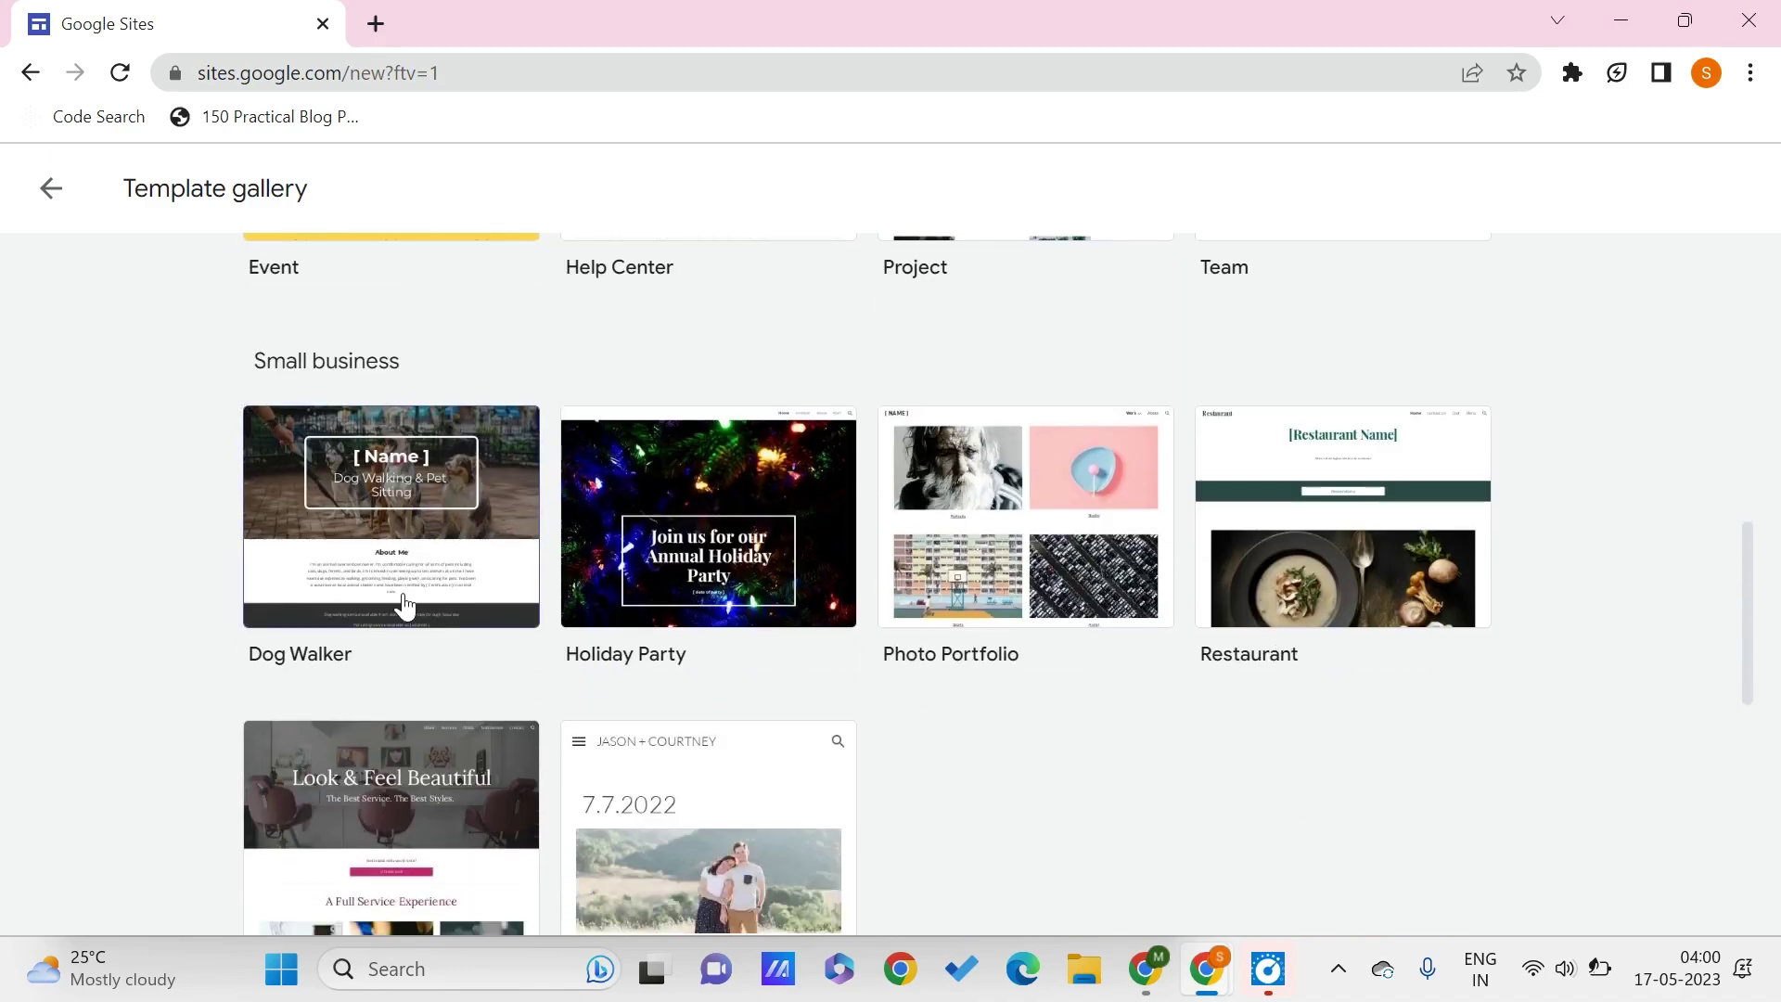
pyautogui.scroll(-6, 477, 532)
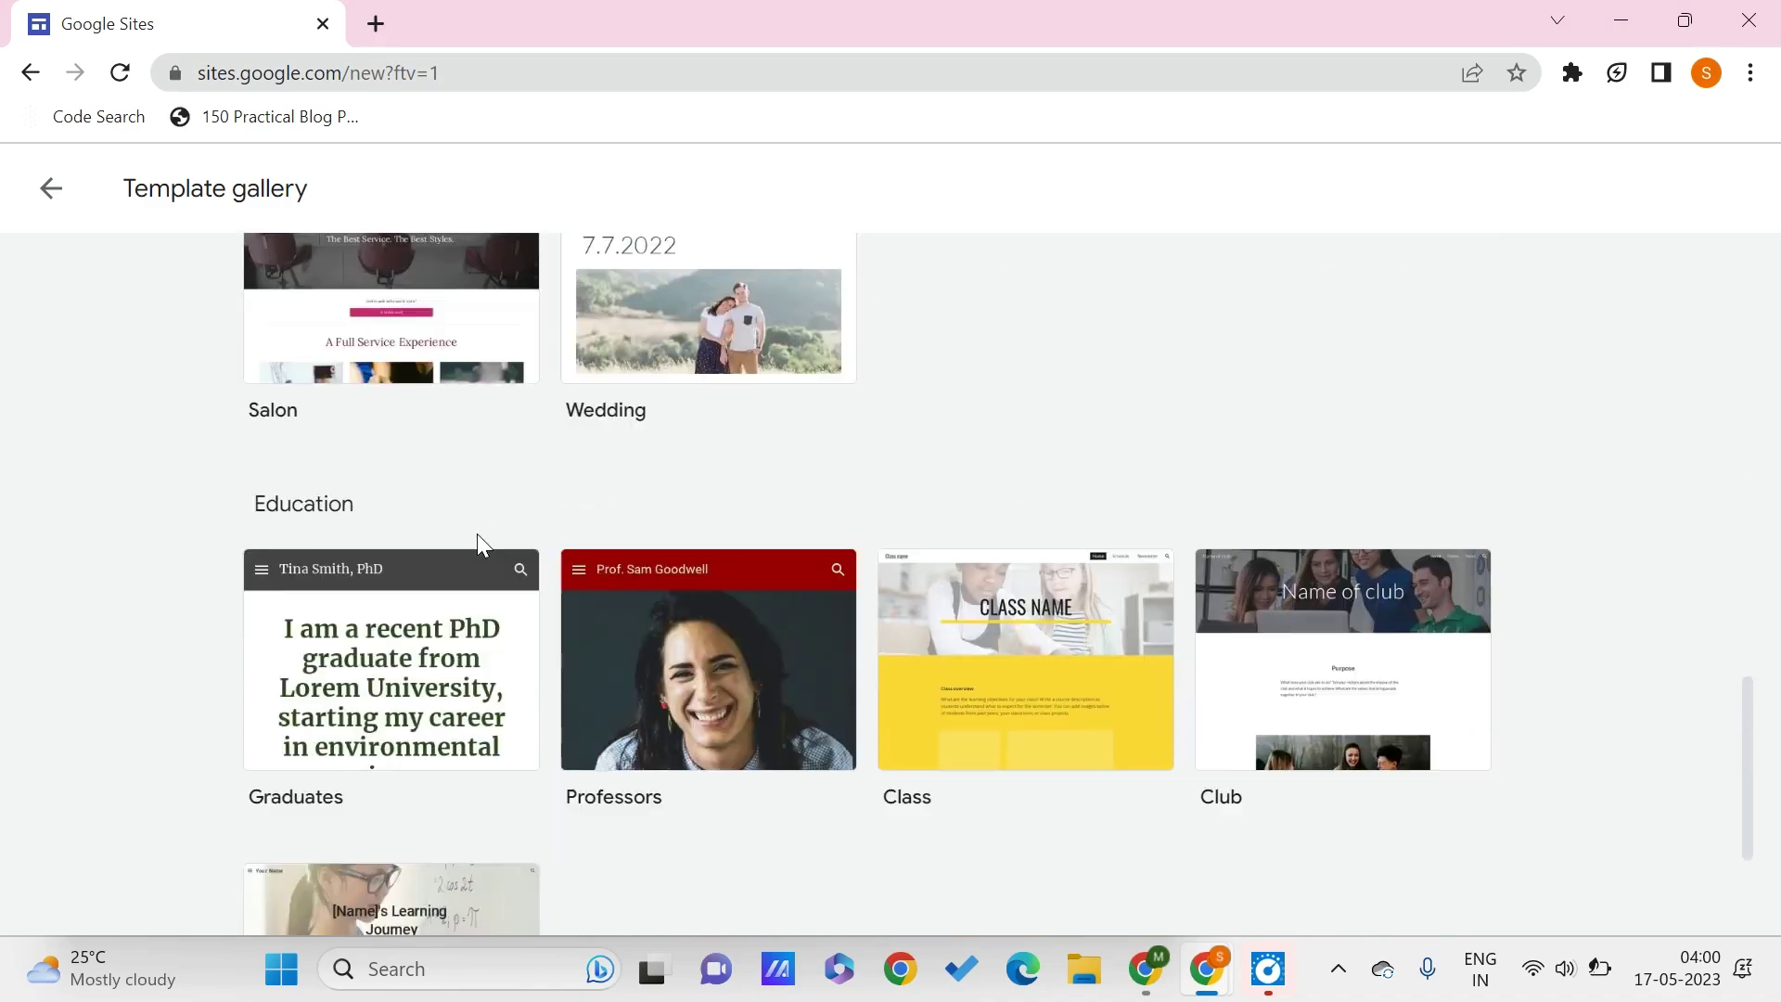
pyautogui.scroll(-3, 603, 654)
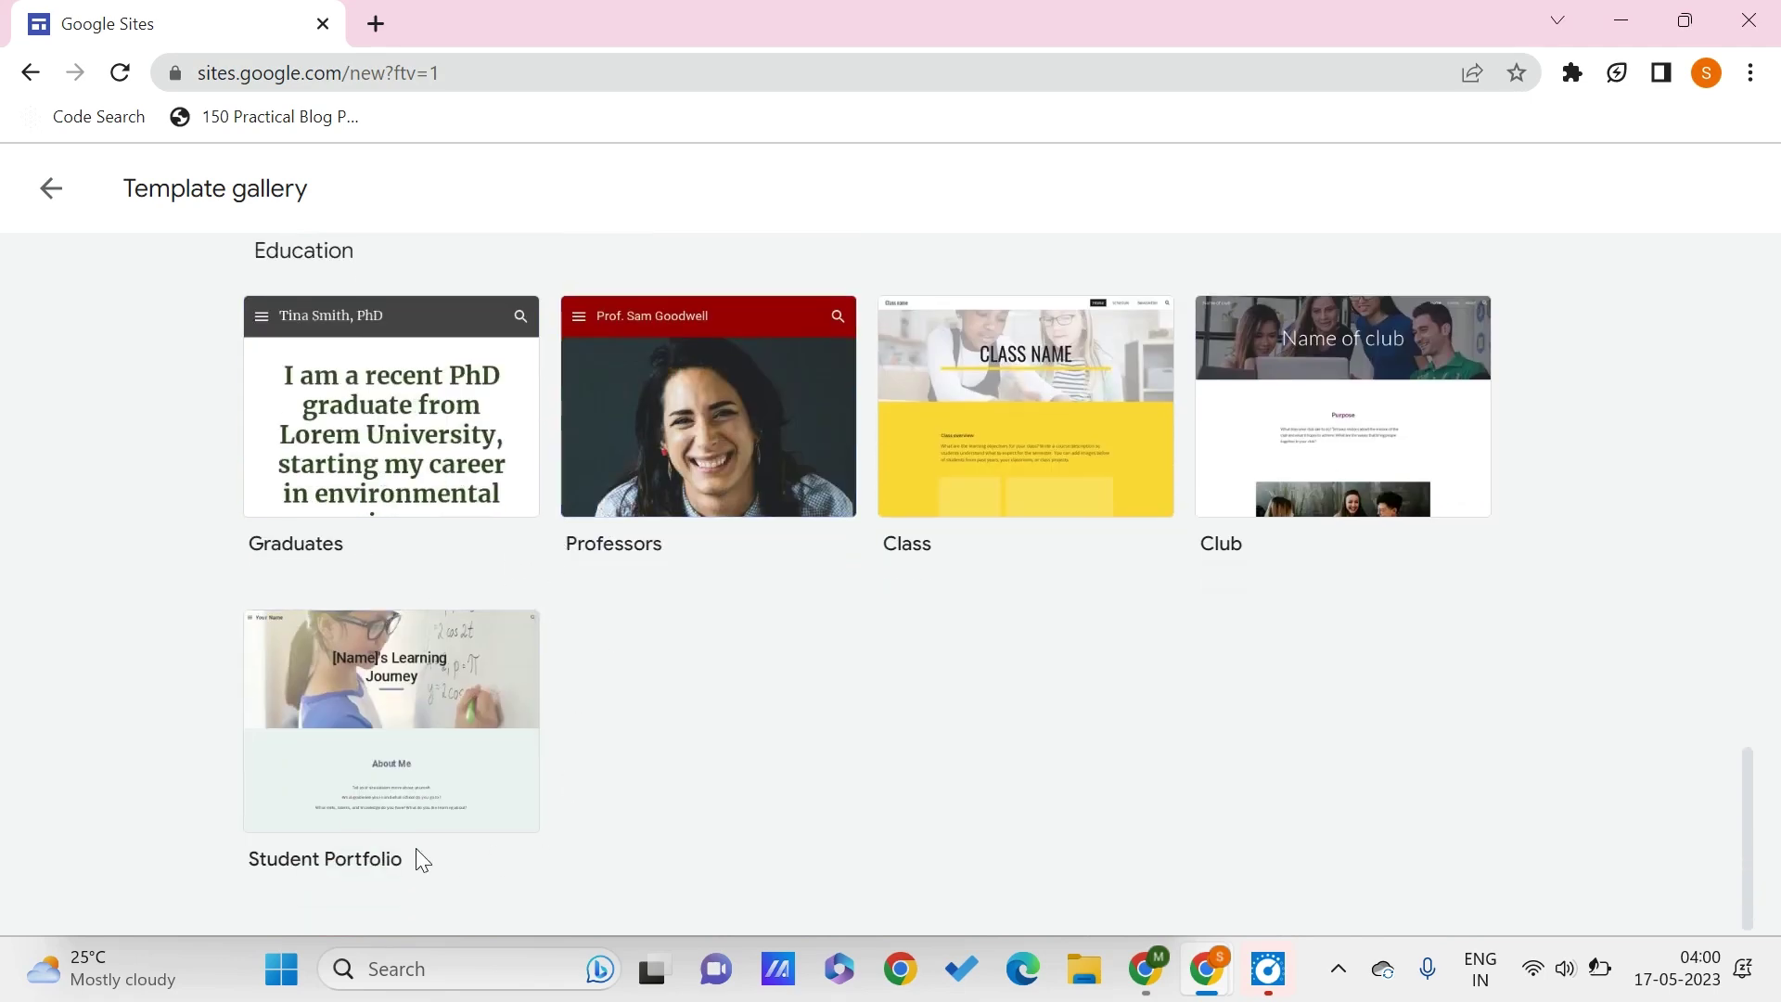
pyautogui.scroll(2, 568, 705)
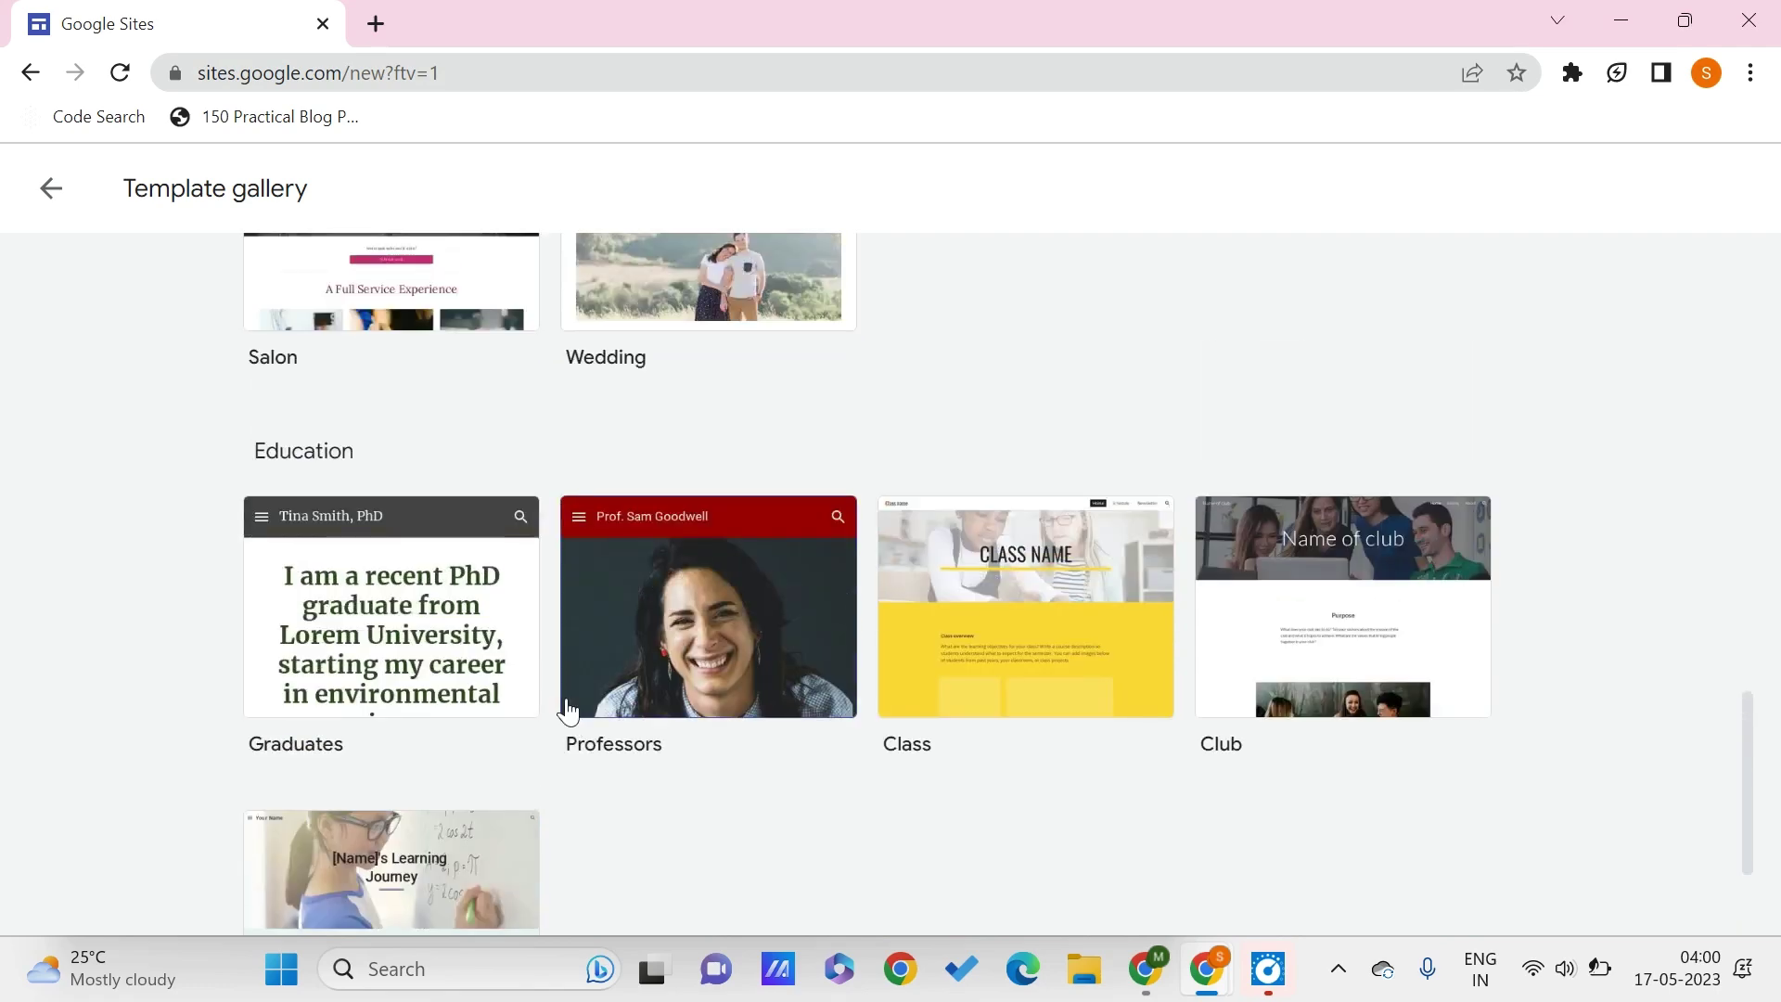
pyautogui.scroll(6, 907, 425)
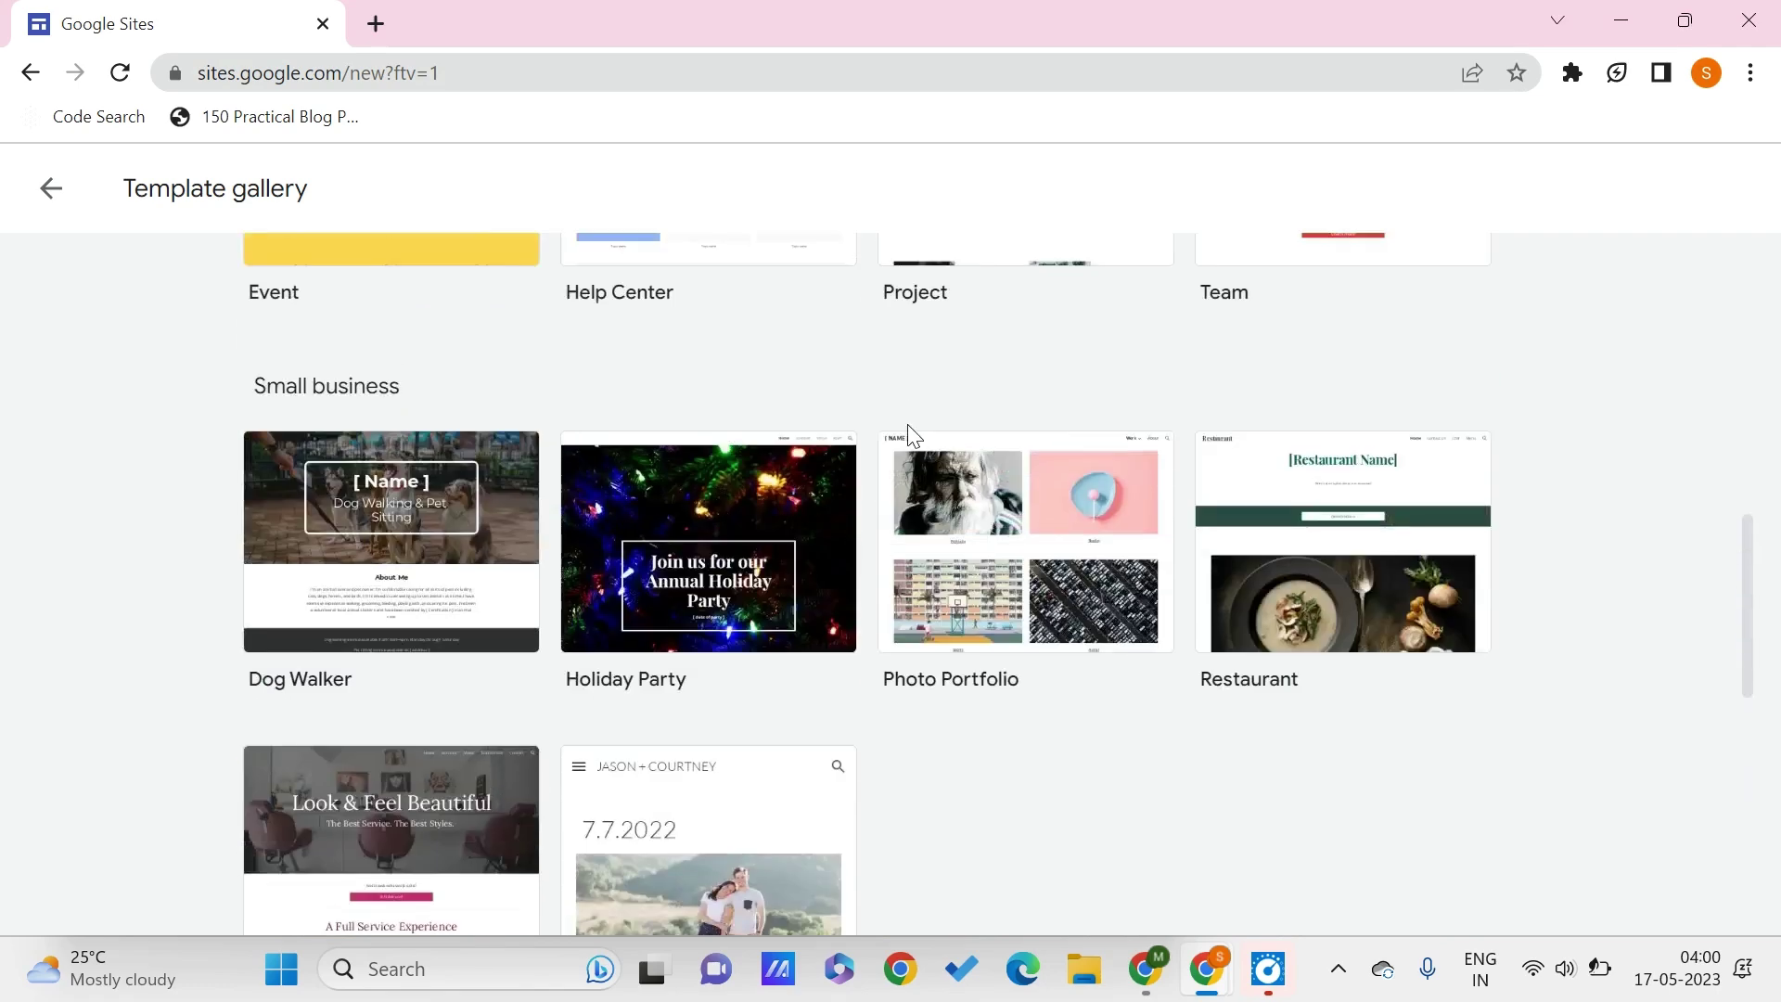
pyautogui.scroll(7, 689, 357)
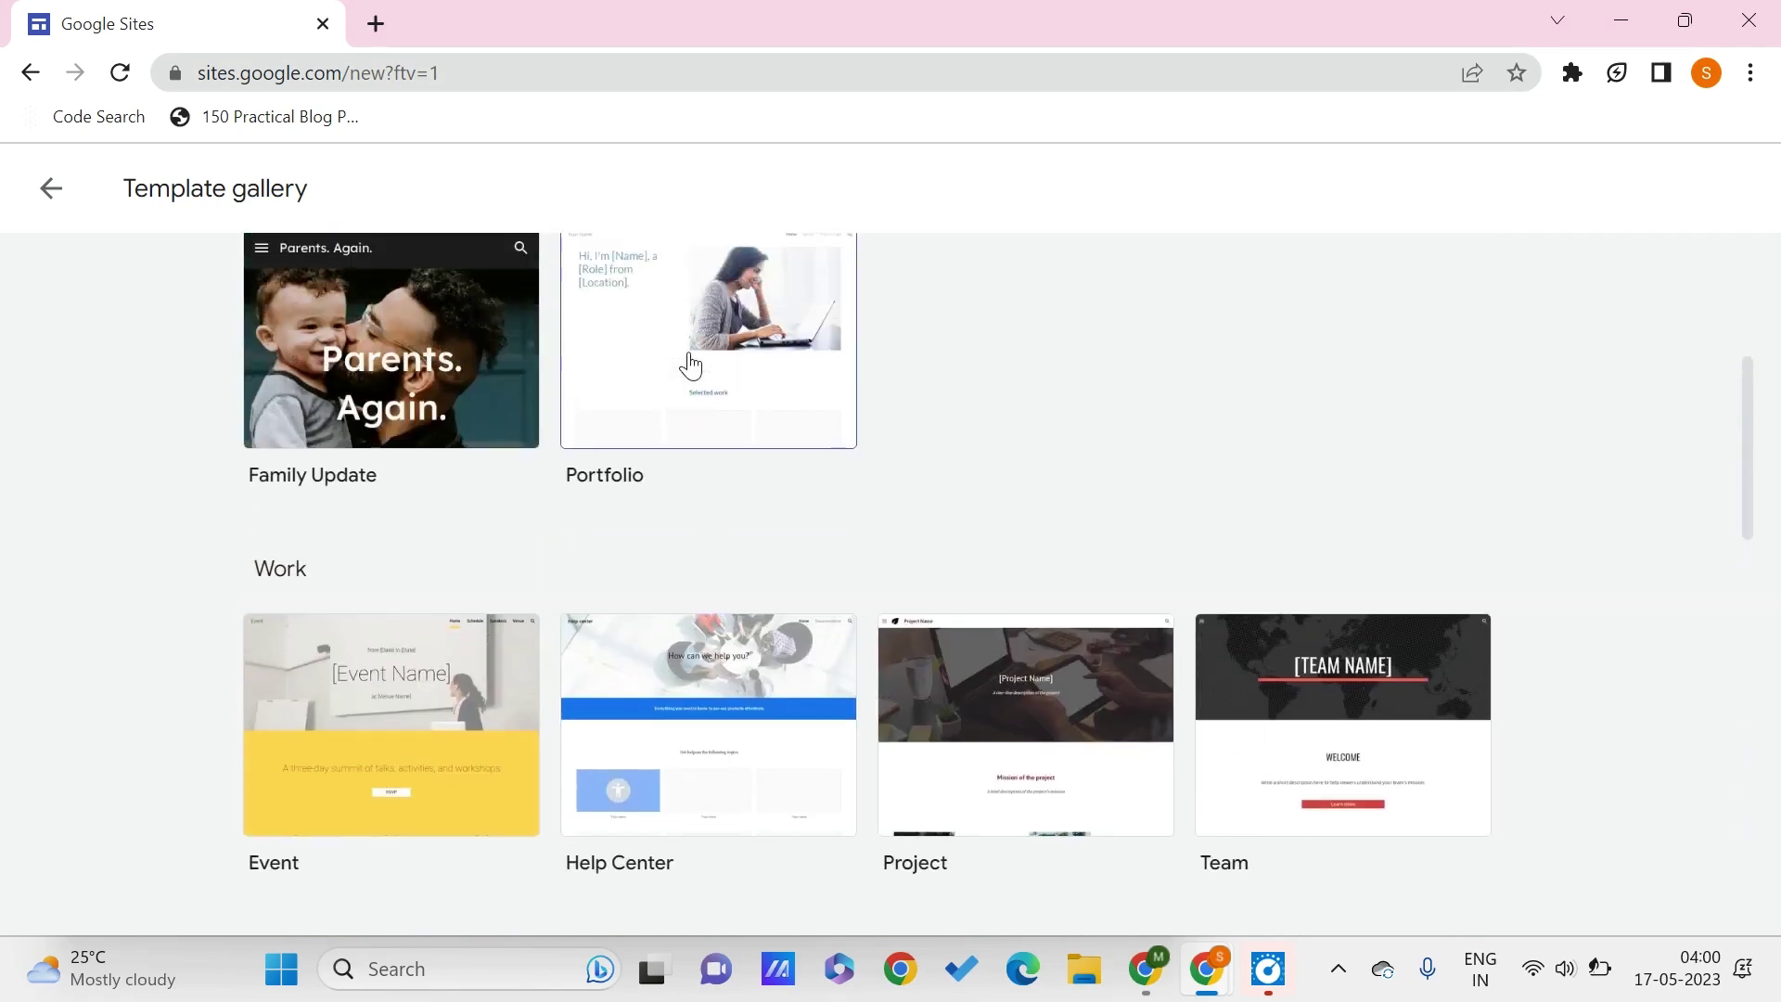
pyautogui.scroll(3, 688, 361)
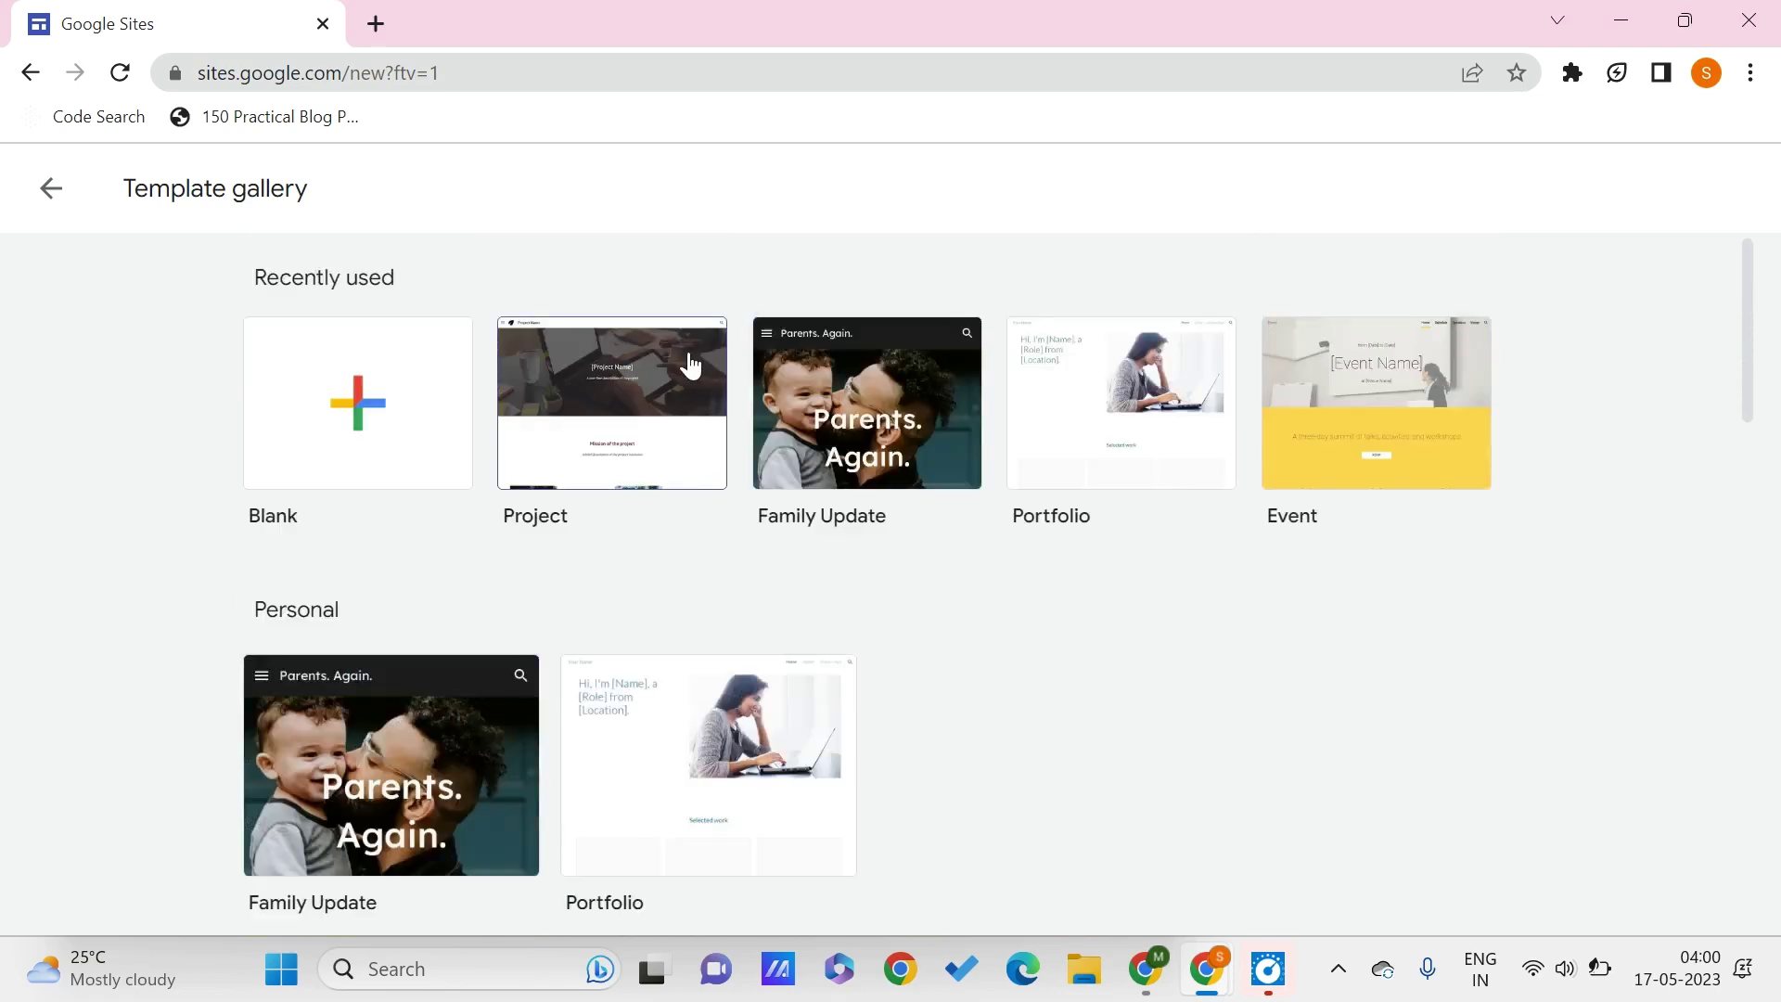
# Step: Create a new site from the Project template
pyautogui.click(584, 400)
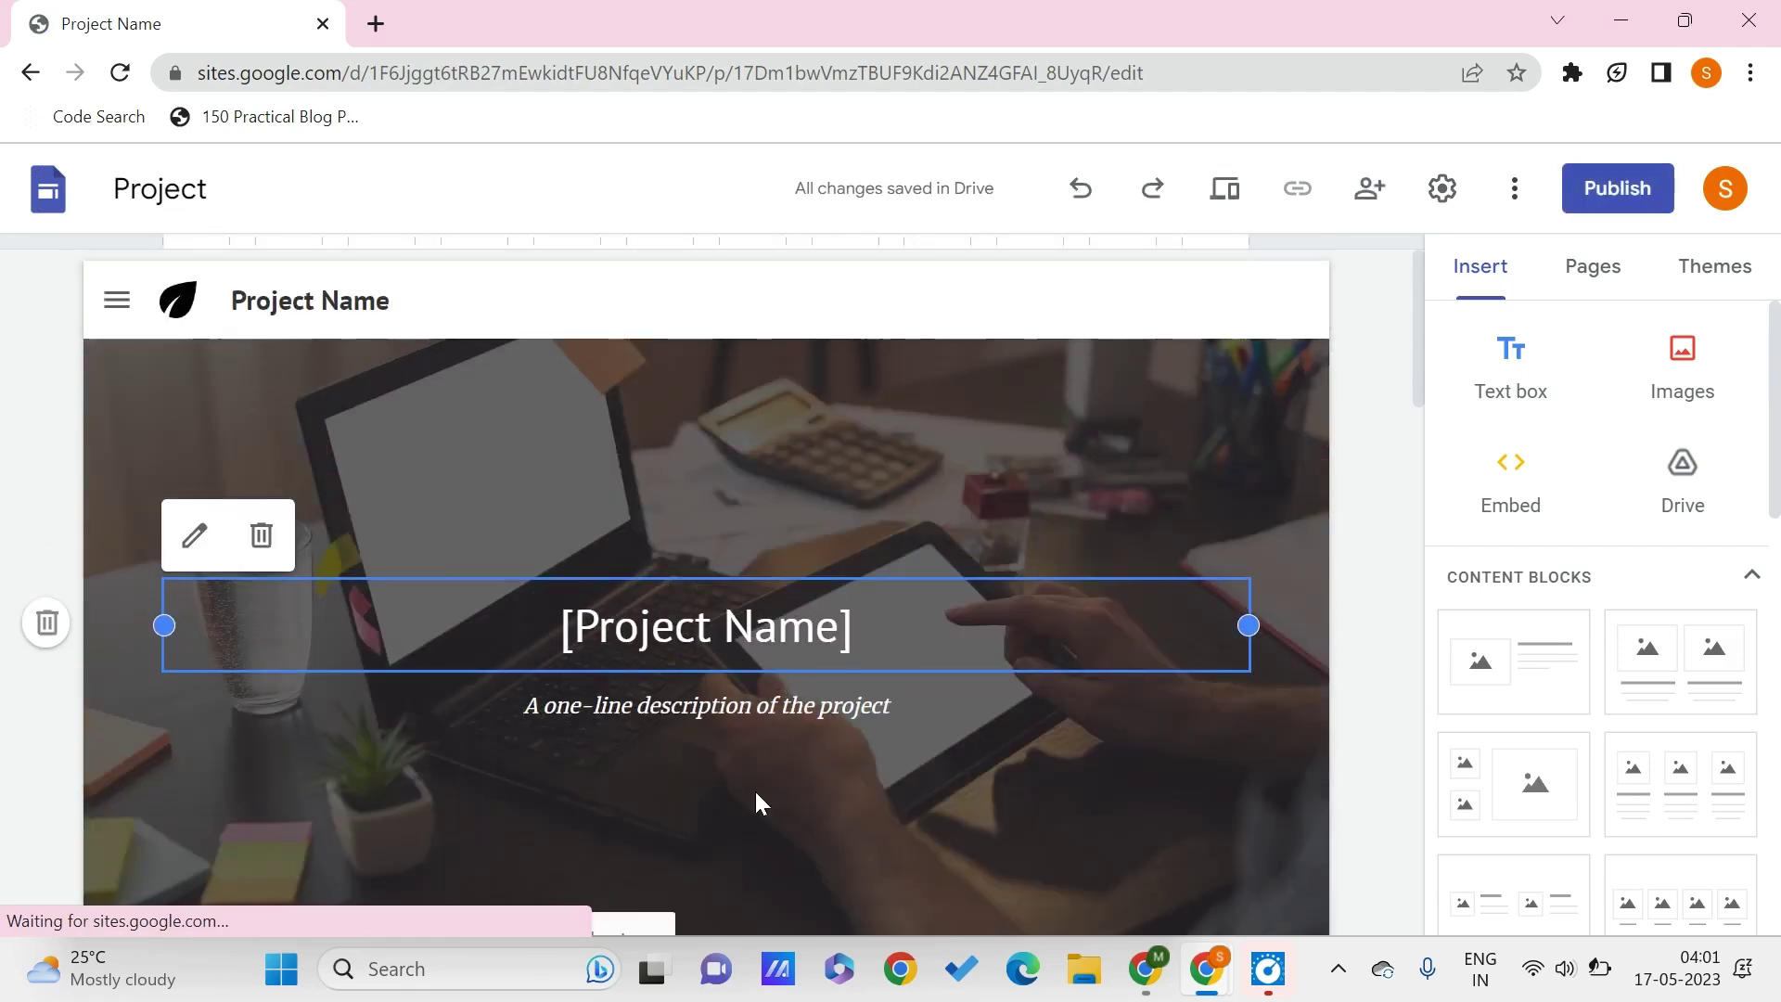
pyautogui.scroll(-2, 694, 342)
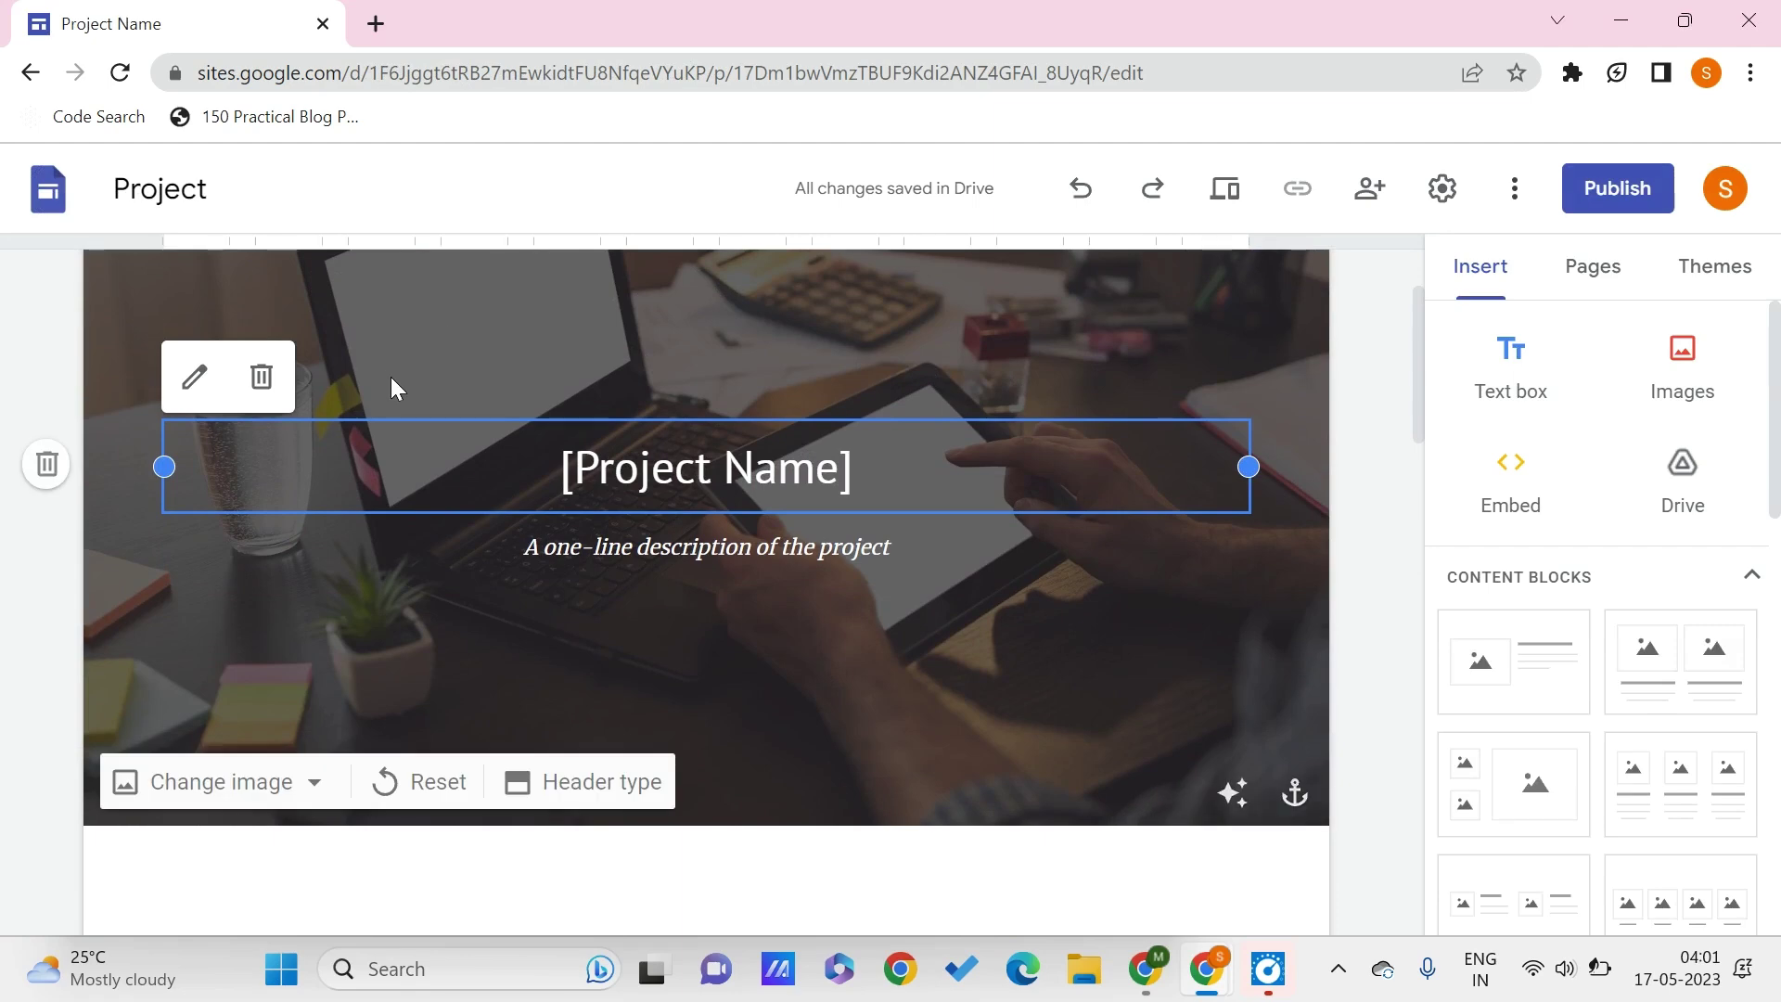
pyautogui.scroll(2, 386, 375)
# Step: Review the site's Home, History, Team and FAQ pages in the page navigation sidebar
pyautogui.click(124, 301)
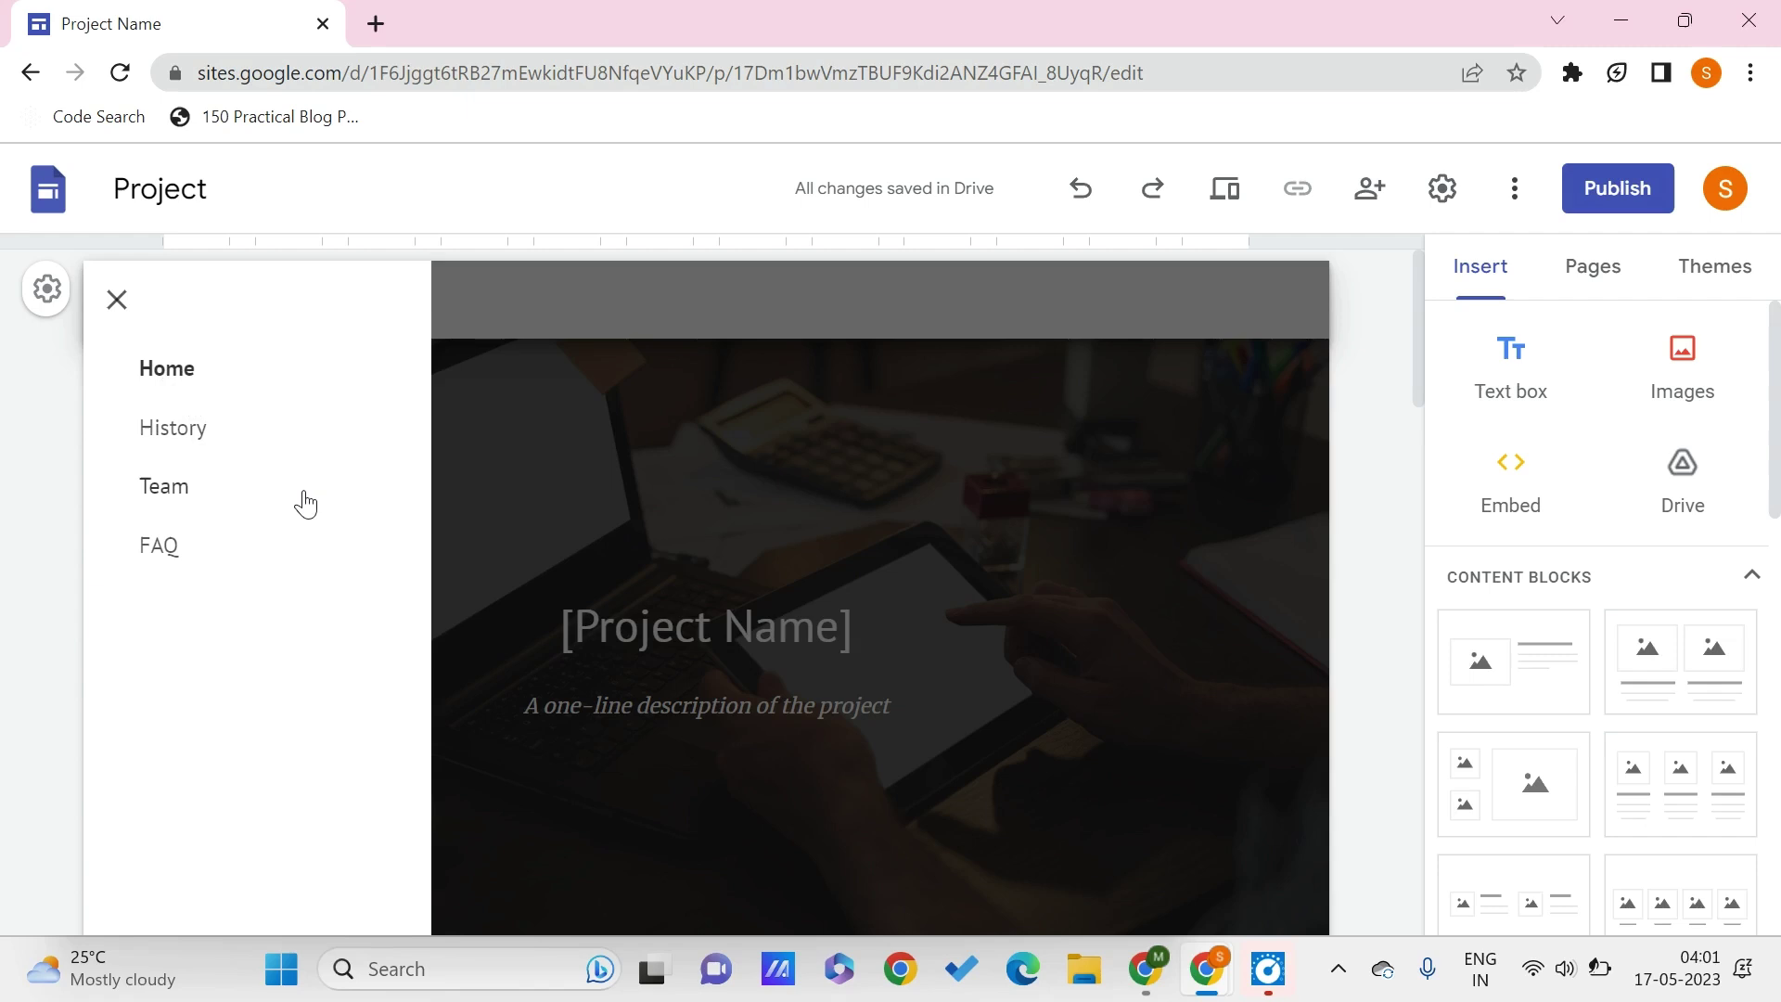
pyautogui.click(115, 316)
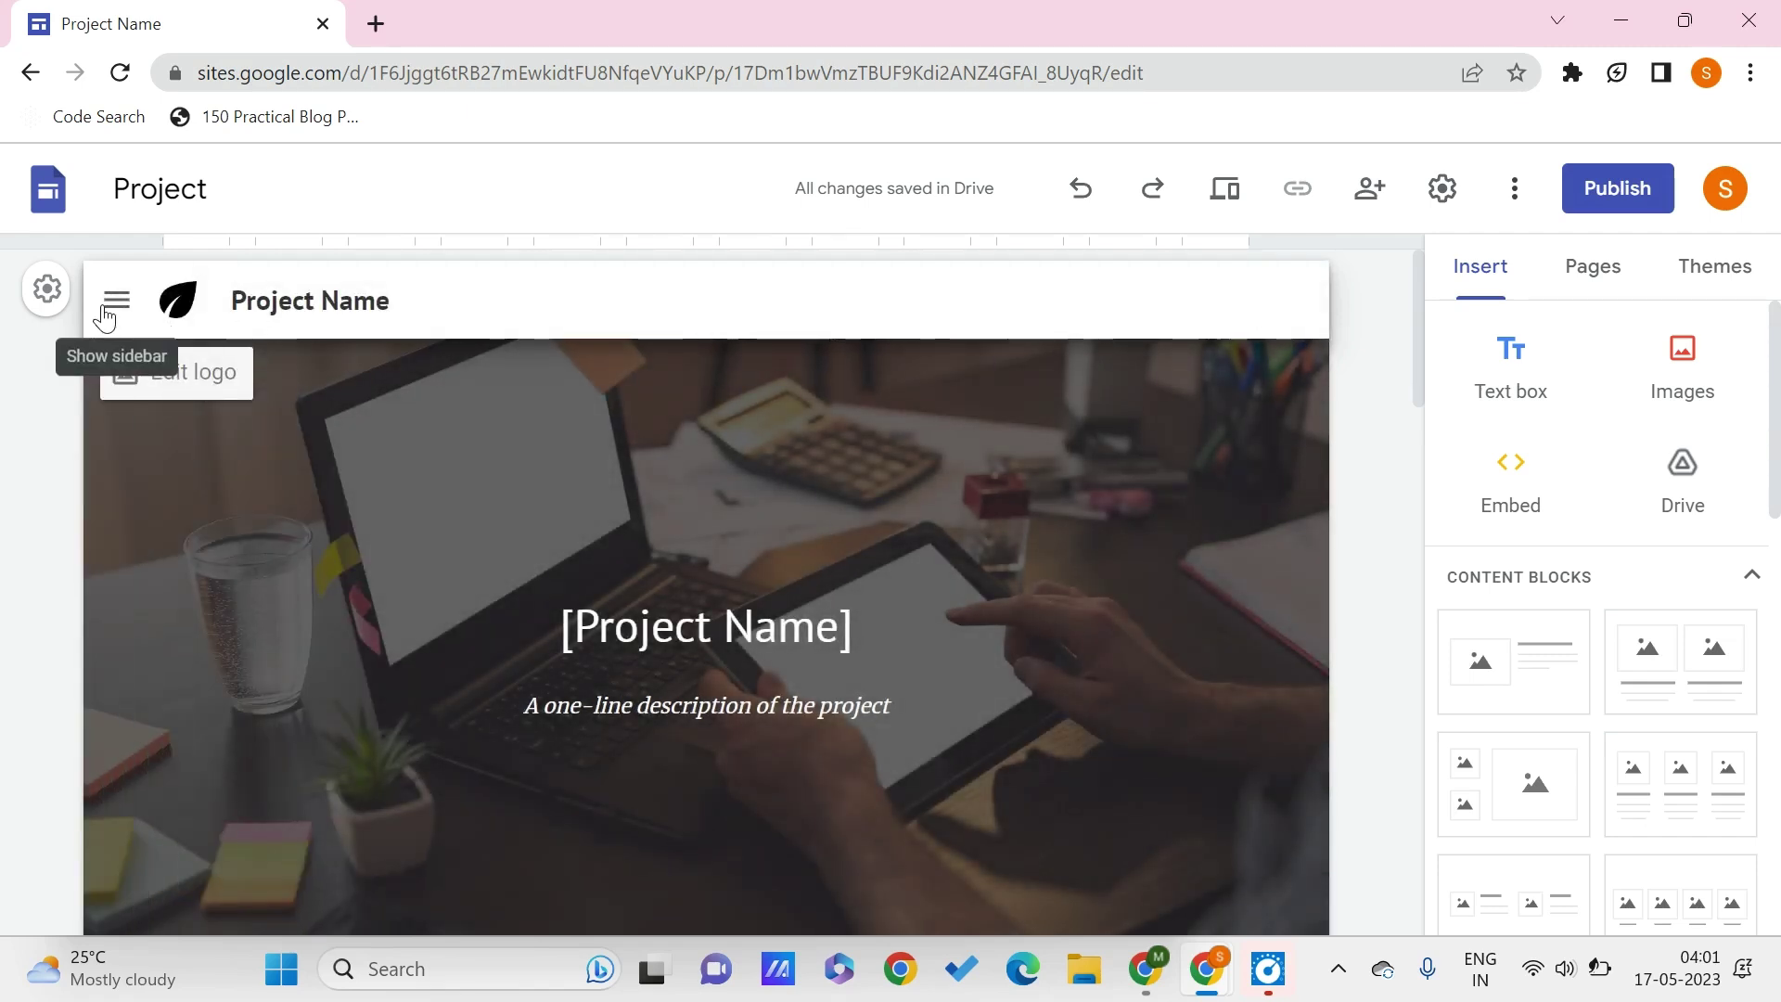
pyautogui.click(115, 301)
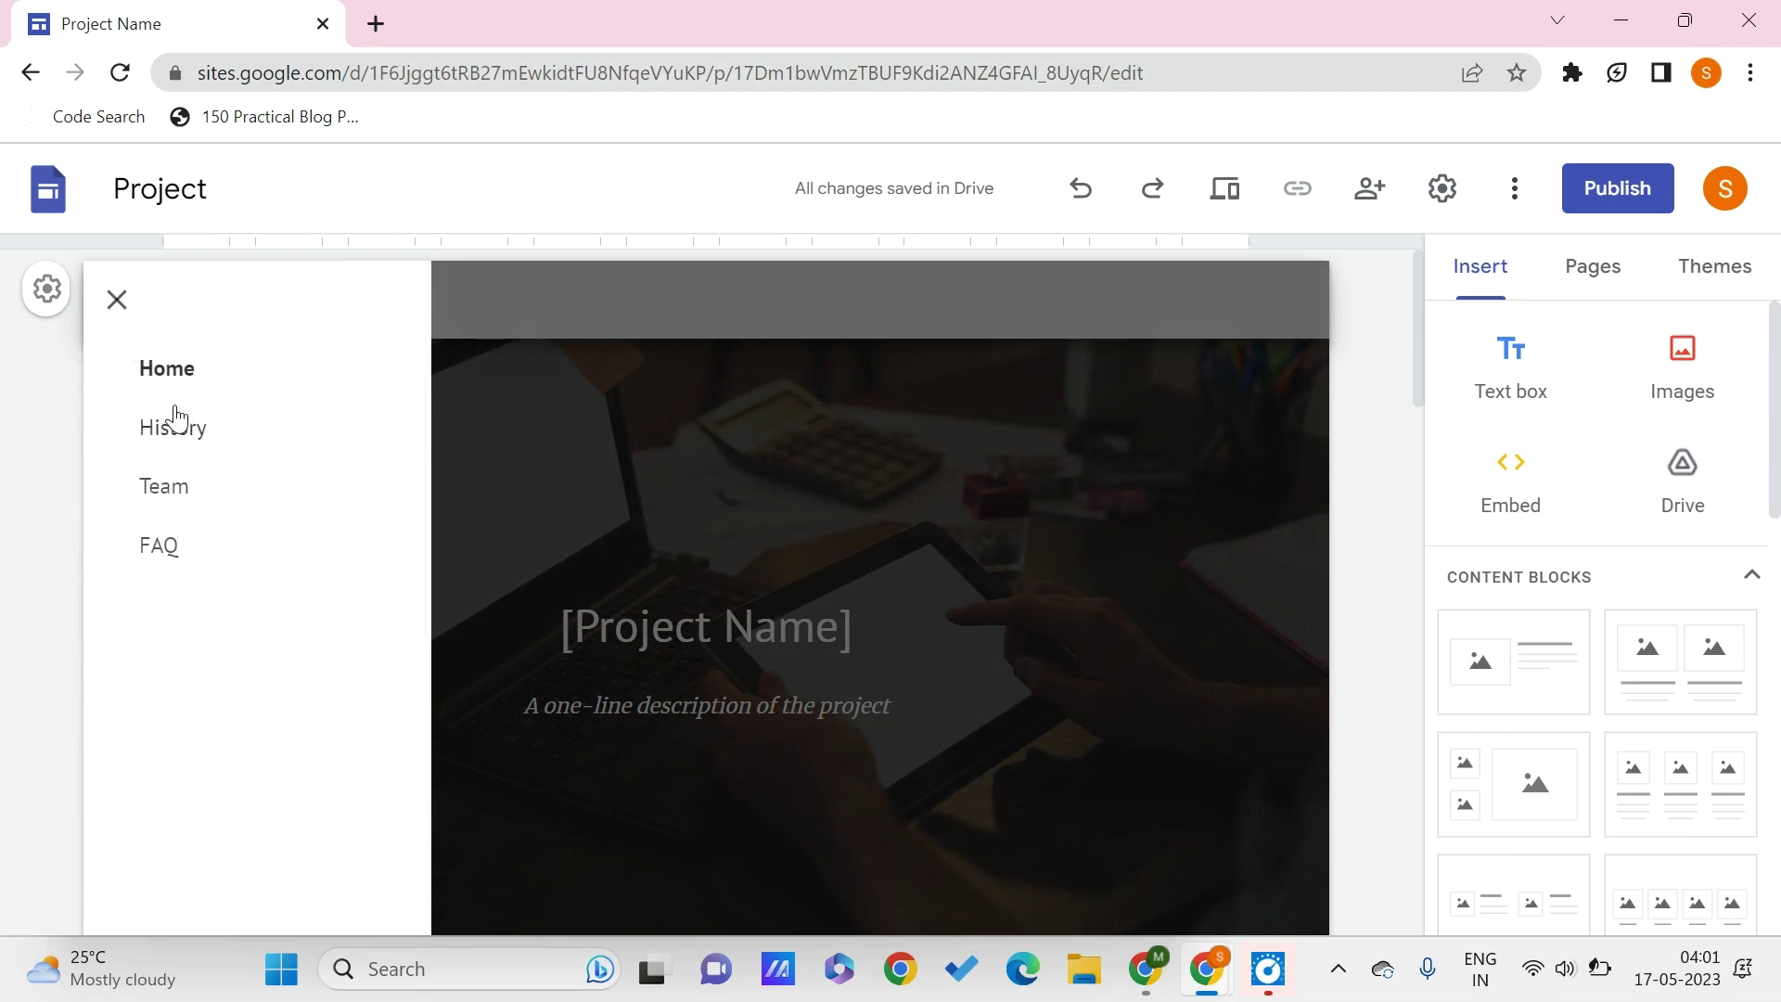
pyautogui.click(118, 303)
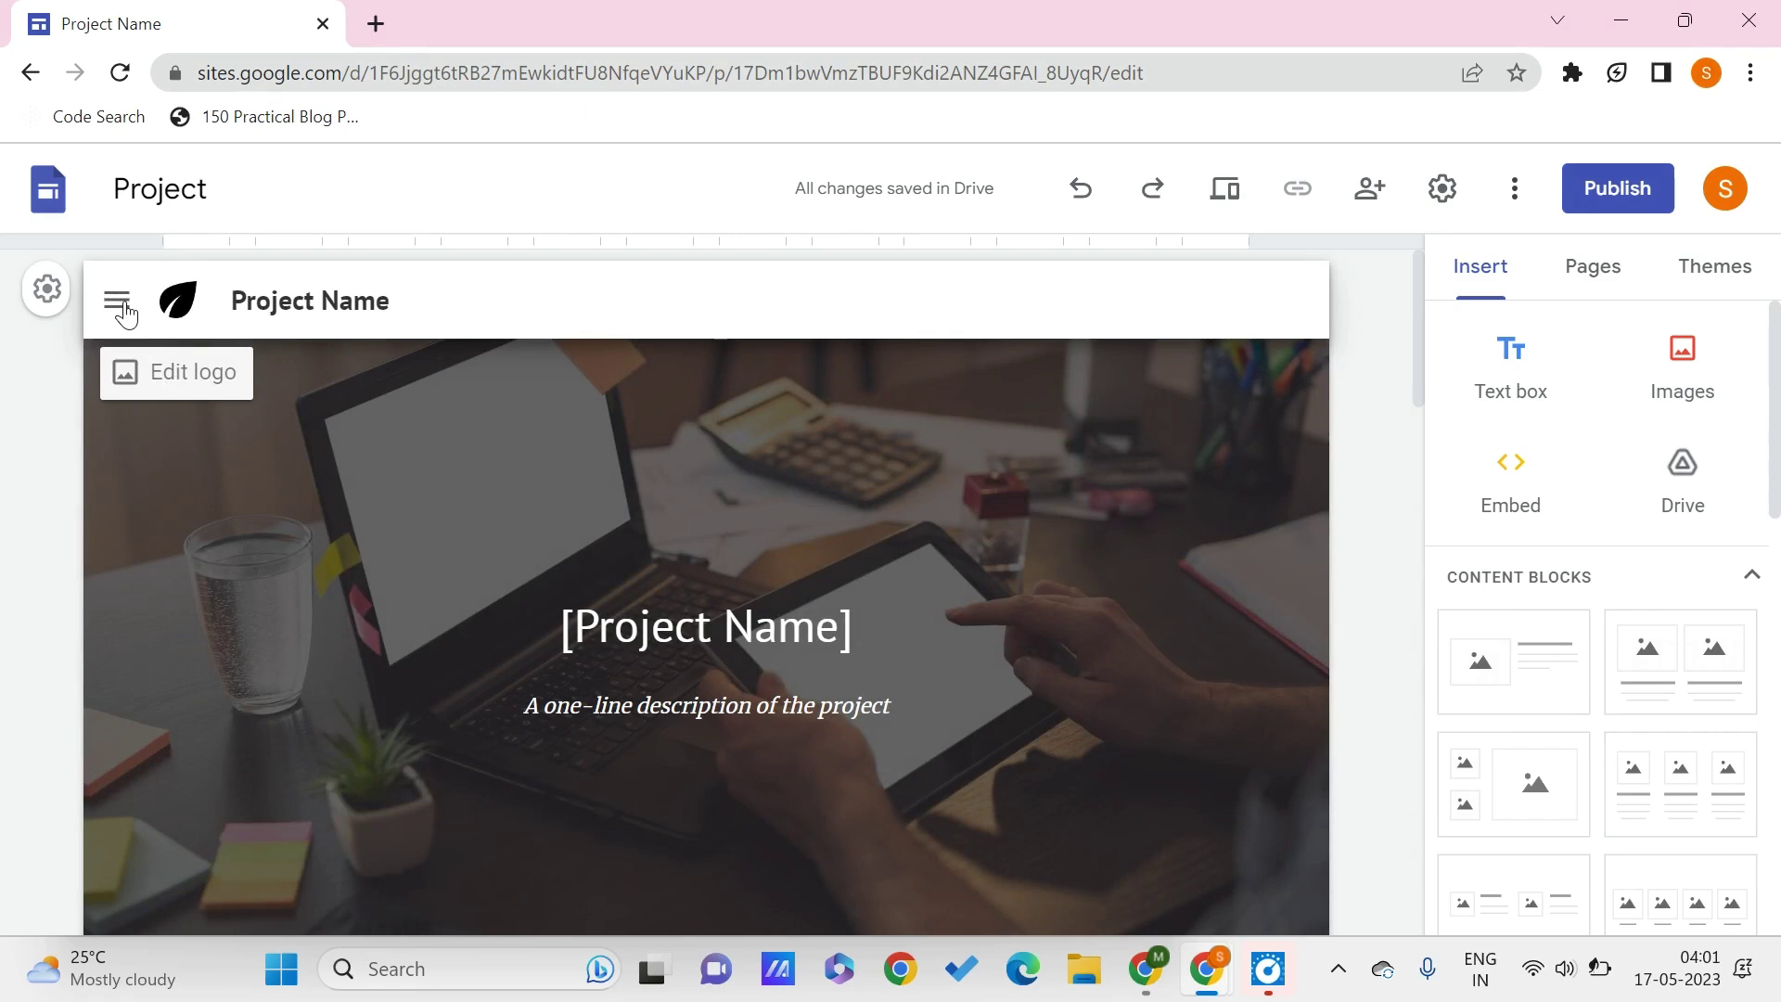
# Step: In the Pages list, add a new page named 'contact page'
pyautogui.click(1620, 268)
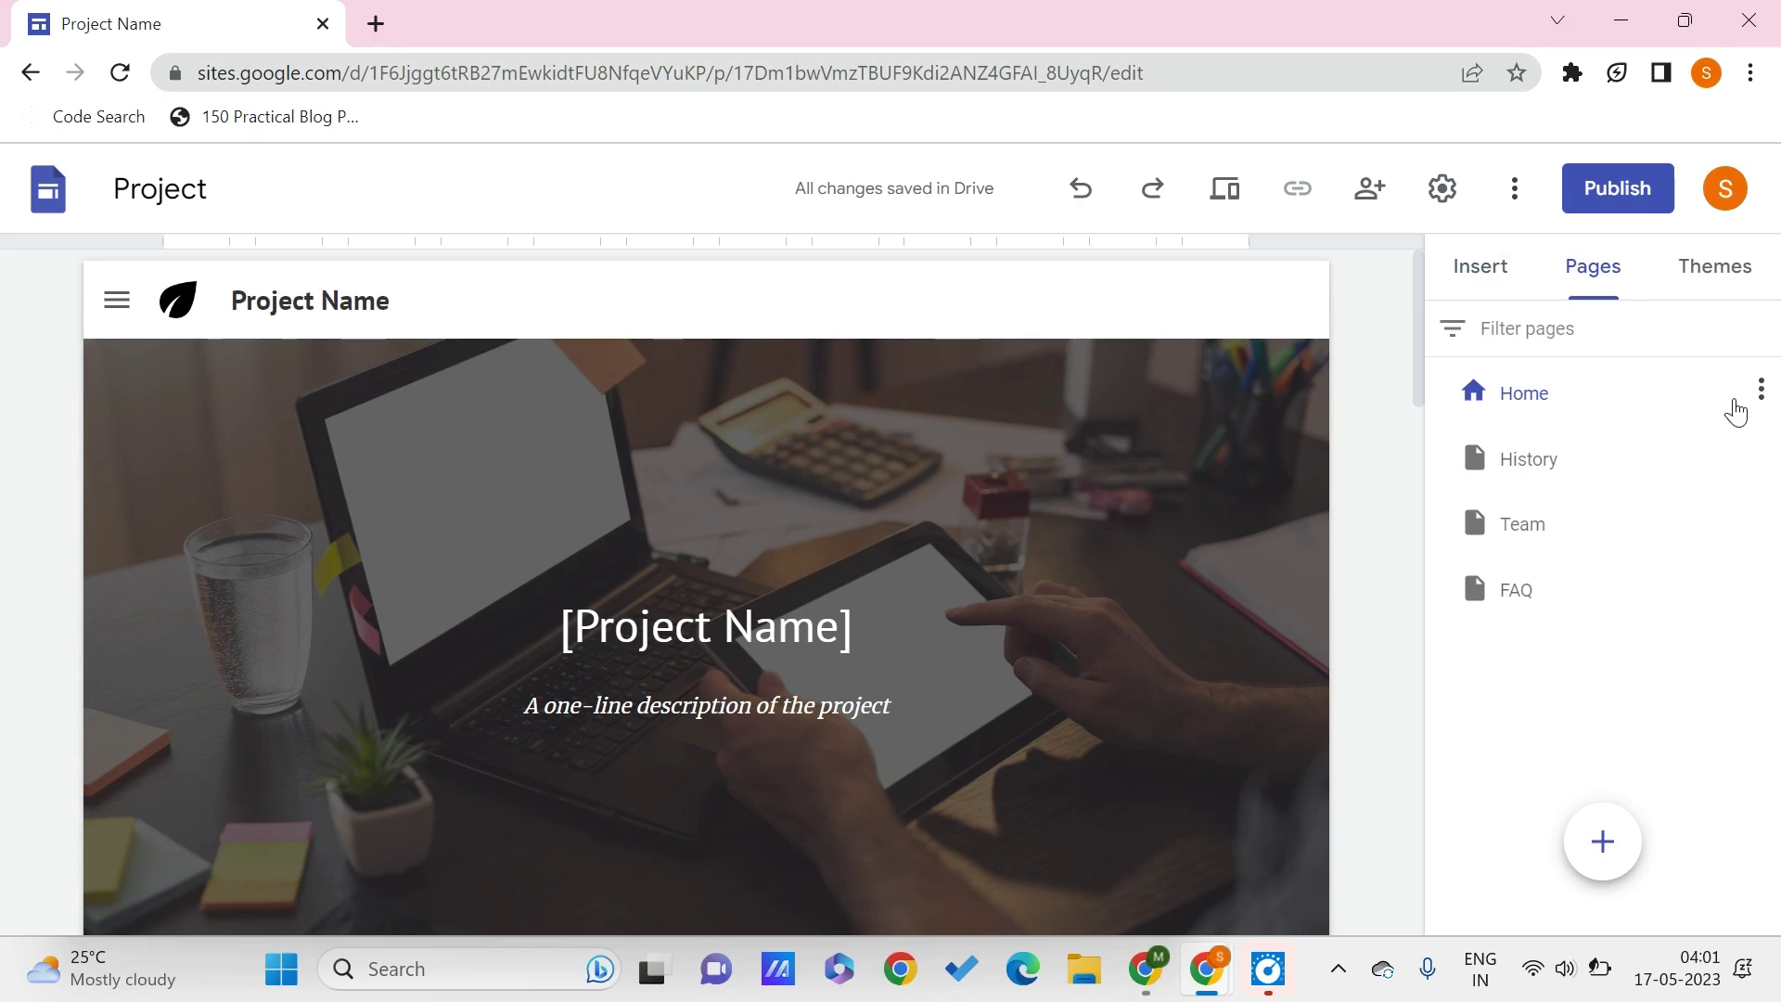
pyautogui.click(1761, 400)
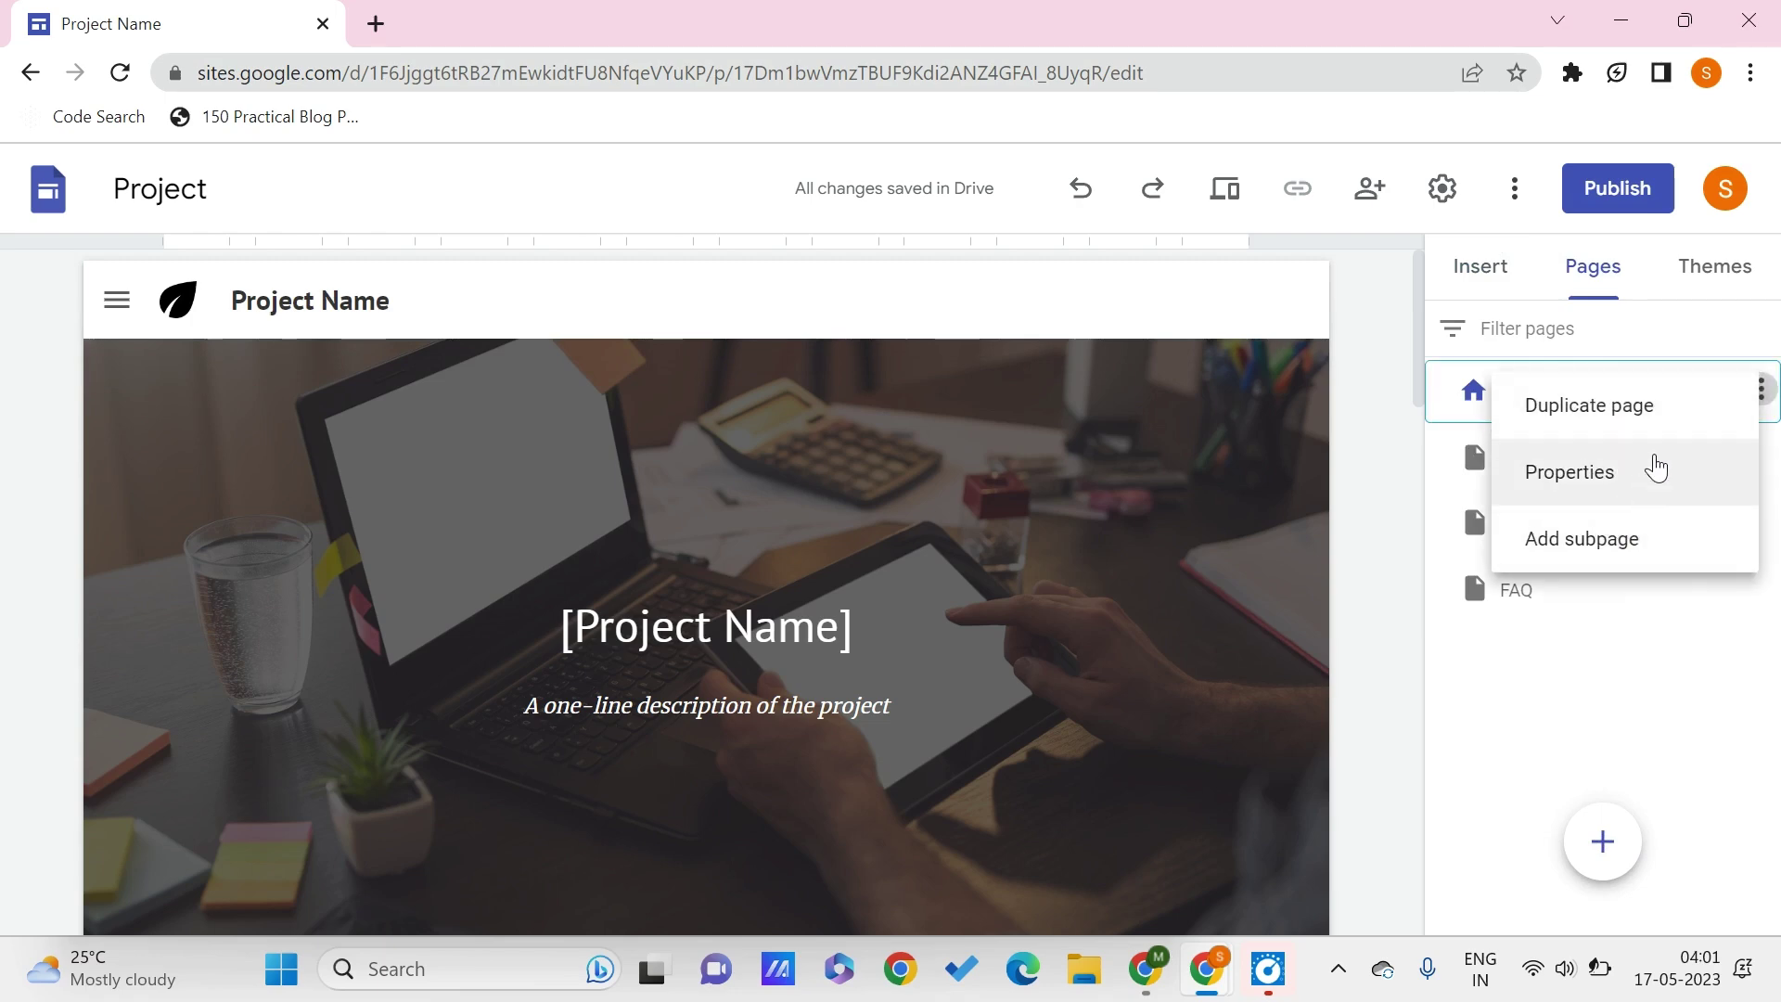
pyautogui.click(1592, 693)
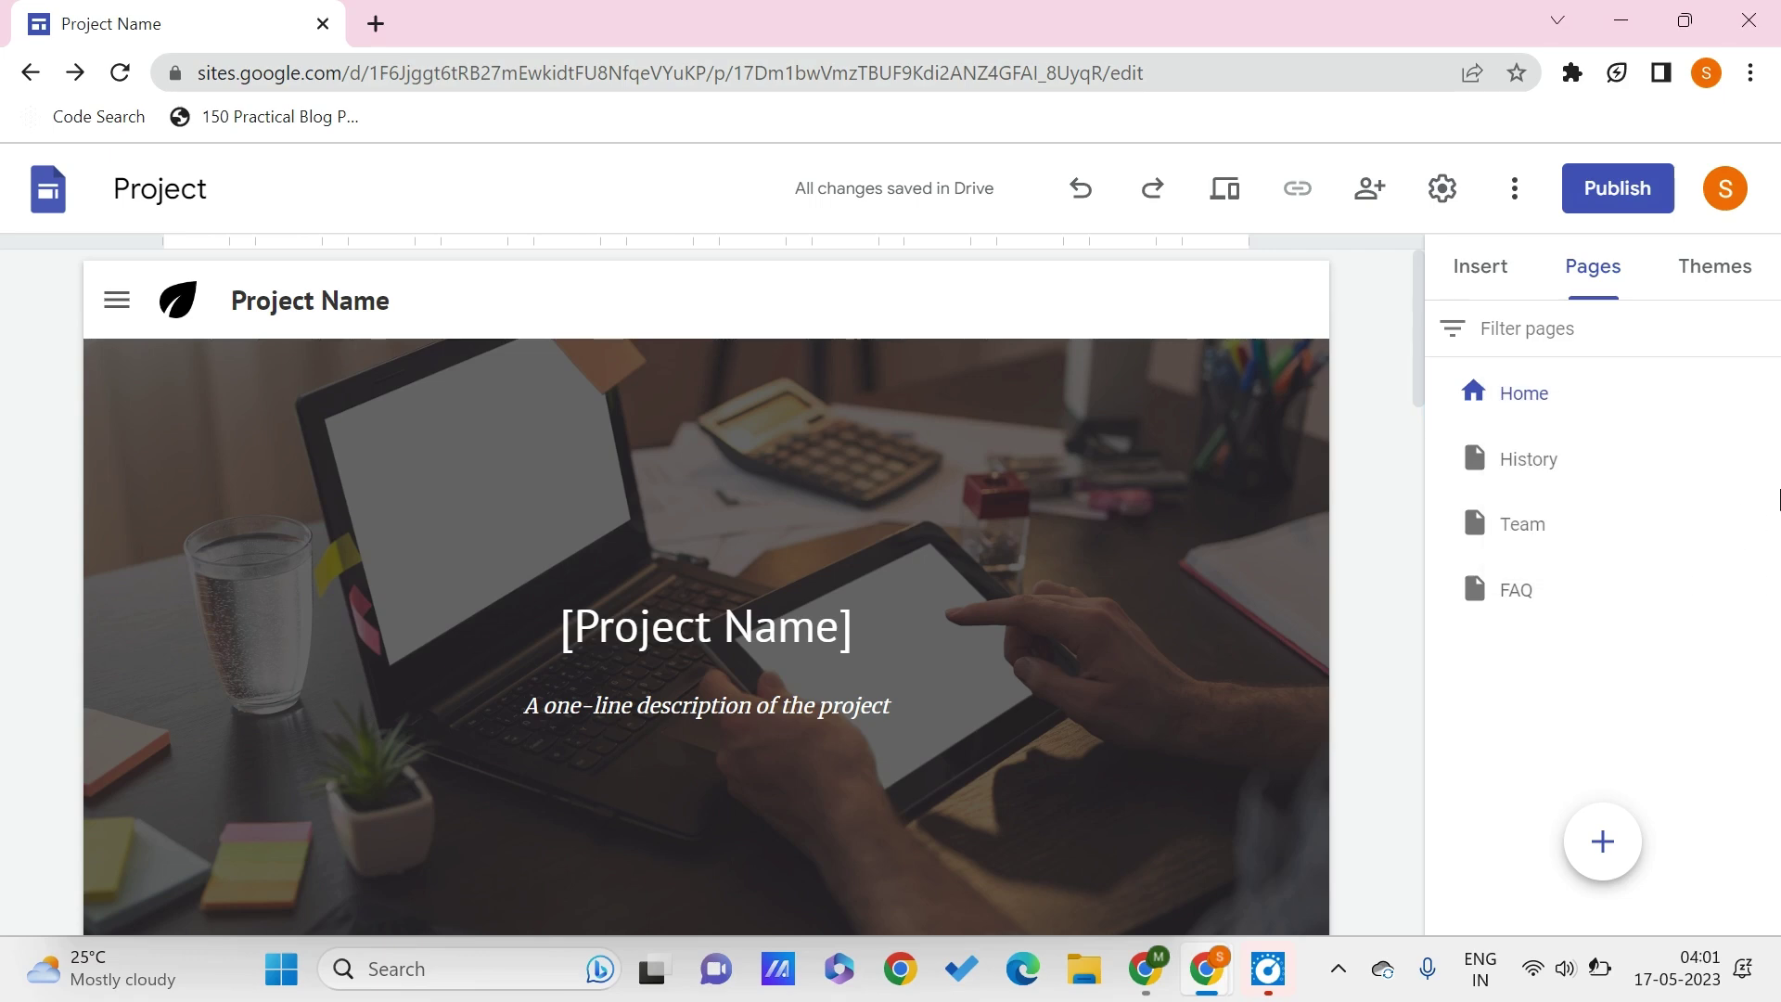
pyautogui.click(1761, 521)
pyautogui.click(1762, 524)
pyautogui.click(1603, 844)
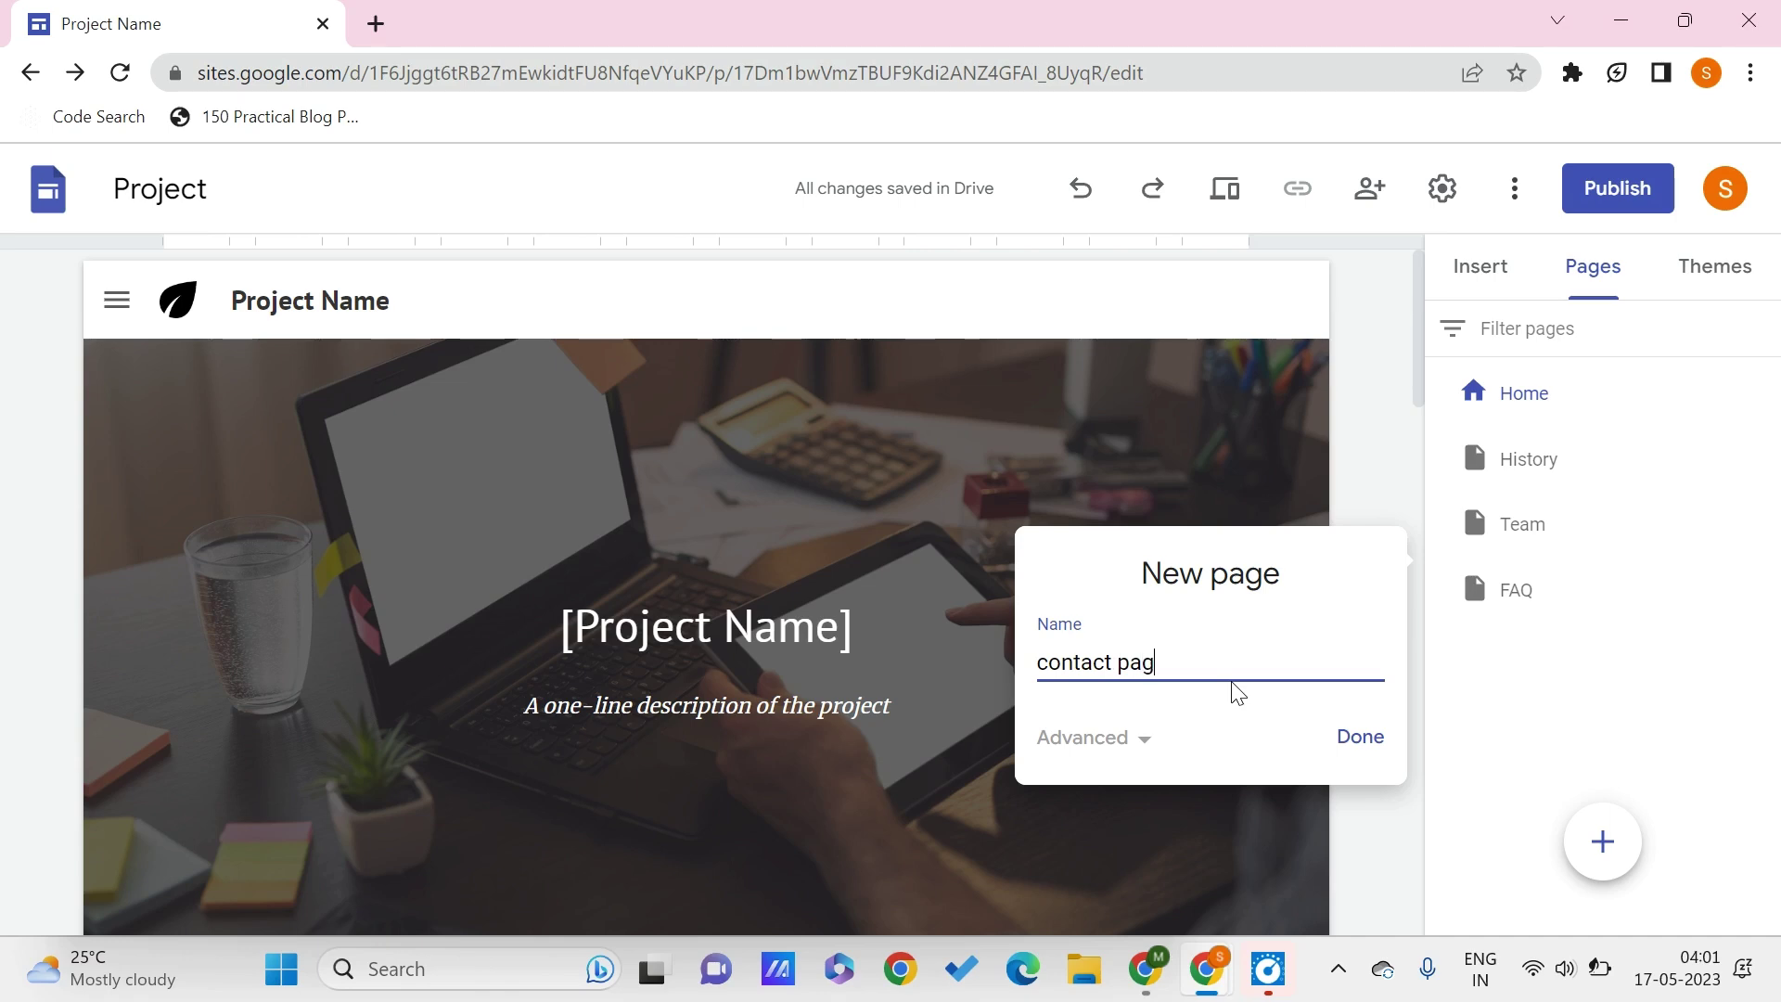
pyautogui.click(1360, 734)
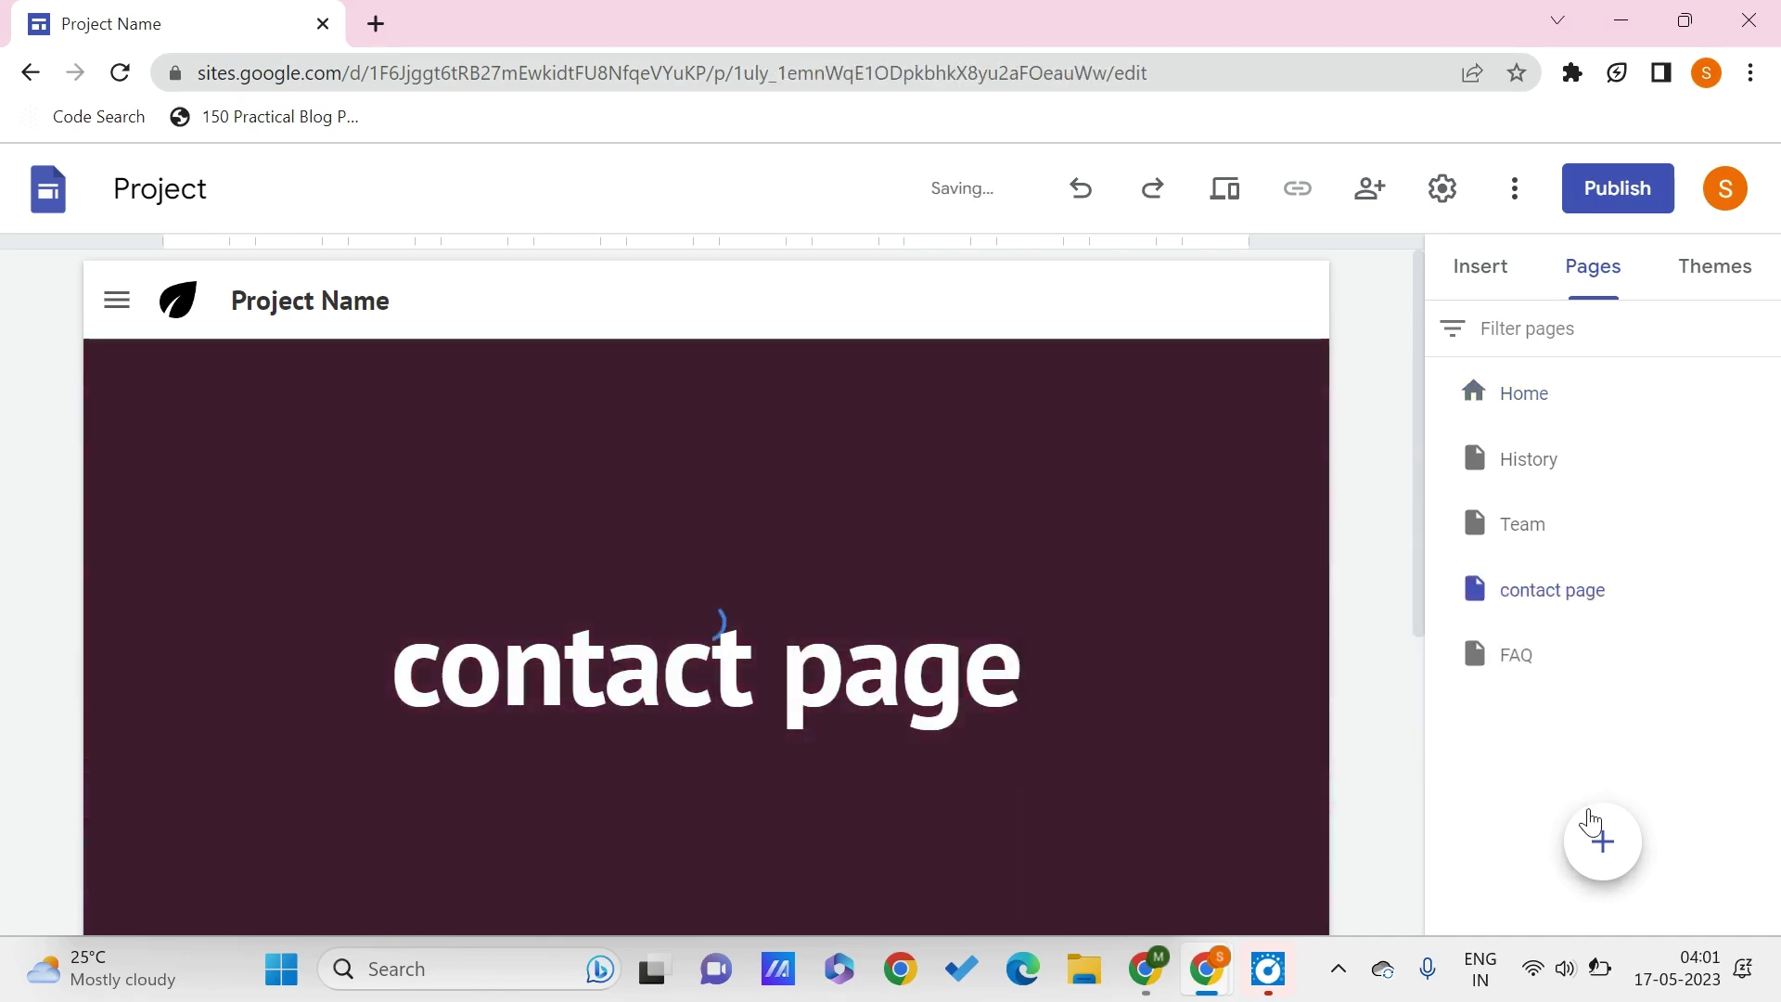
# Step: Add two more pages named 'Maintenance page' and 'empty'
pyautogui.click(1602, 844)
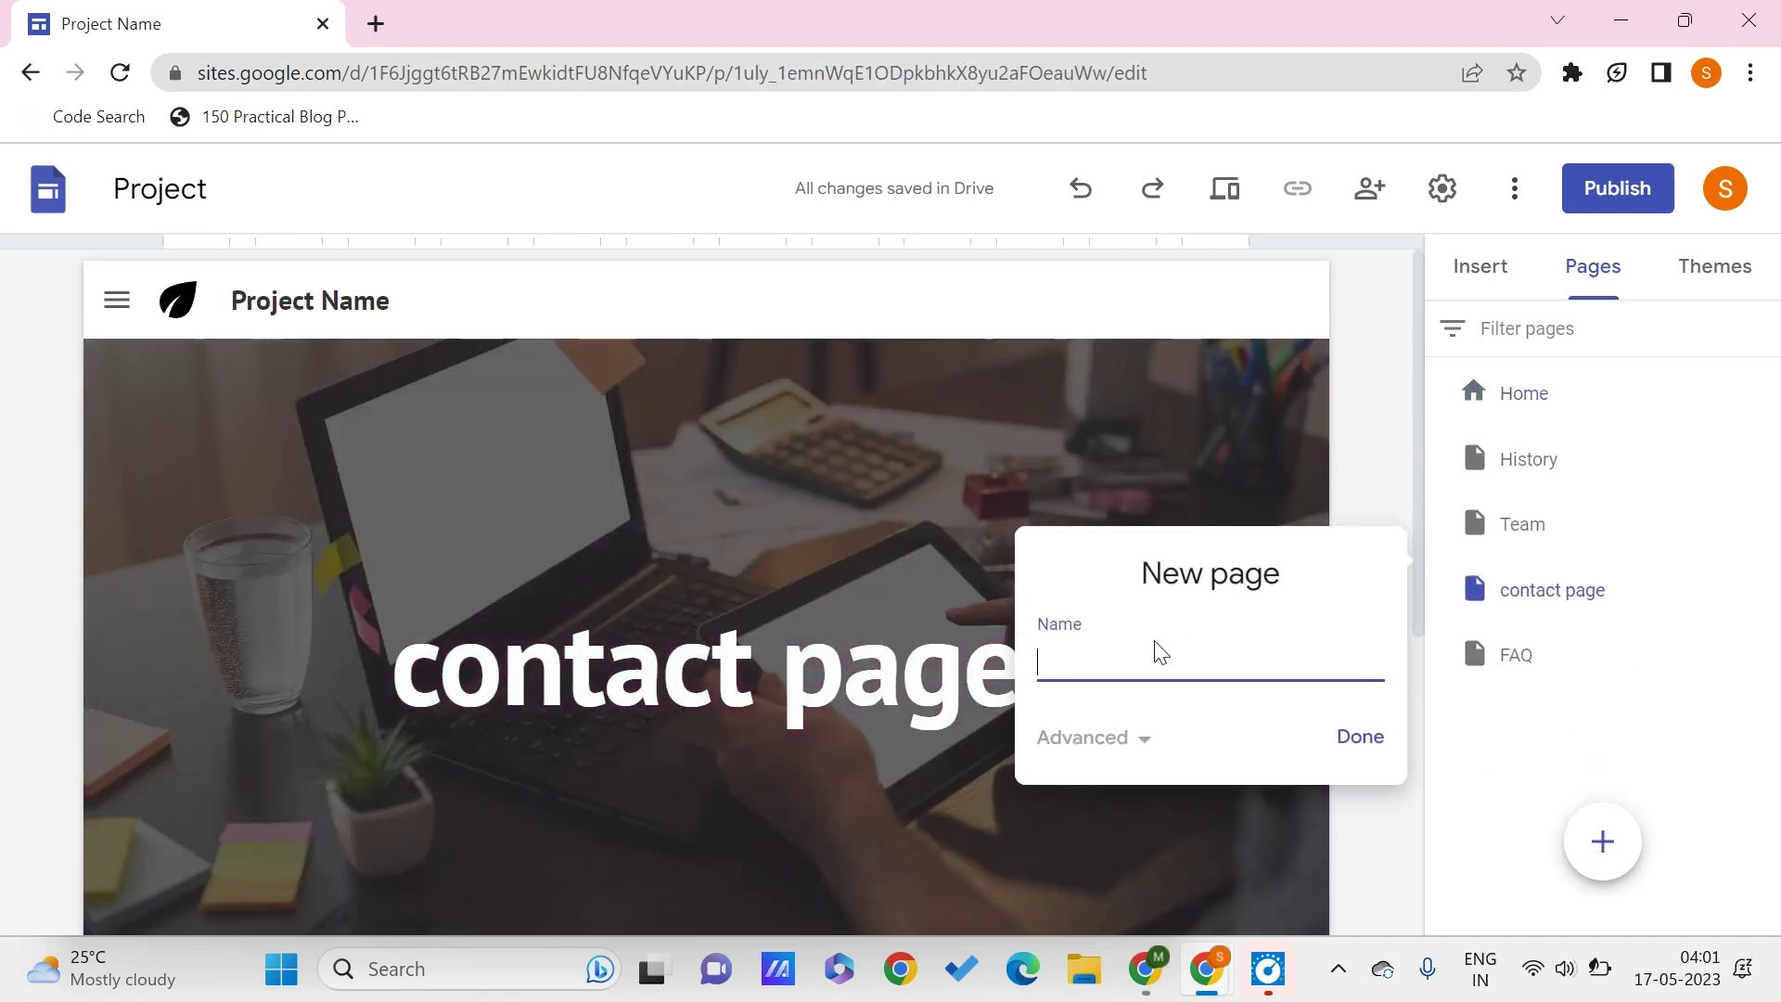
pyautogui.write('Maintainence')
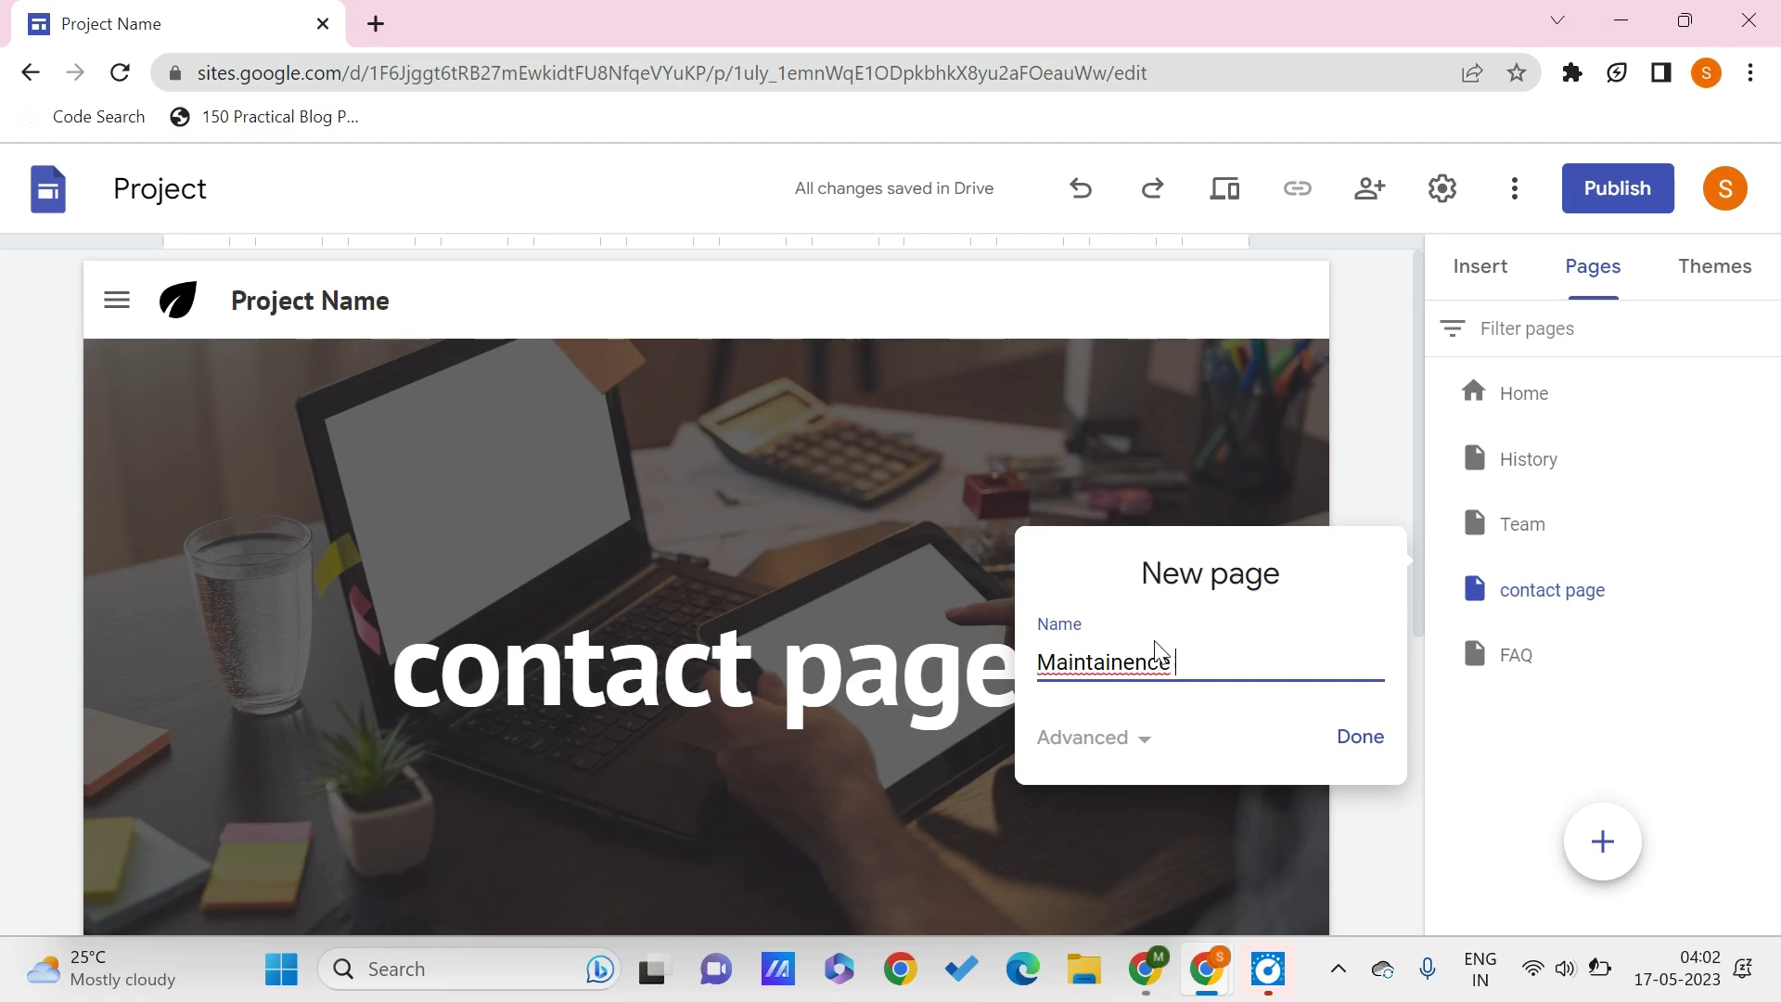
pyautogui.press('BackSpace')
pyautogui.press('BackSpace')
pyautogui.press('BackSpace')
pyautogui.press('BackSpace')
pyautogui.press('BackSpace')
pyautogui.press('BackSpace')
pyautogui.press('BackSpace')
pyautogui.press('BackSpace')
pyautogui.write('enance page')
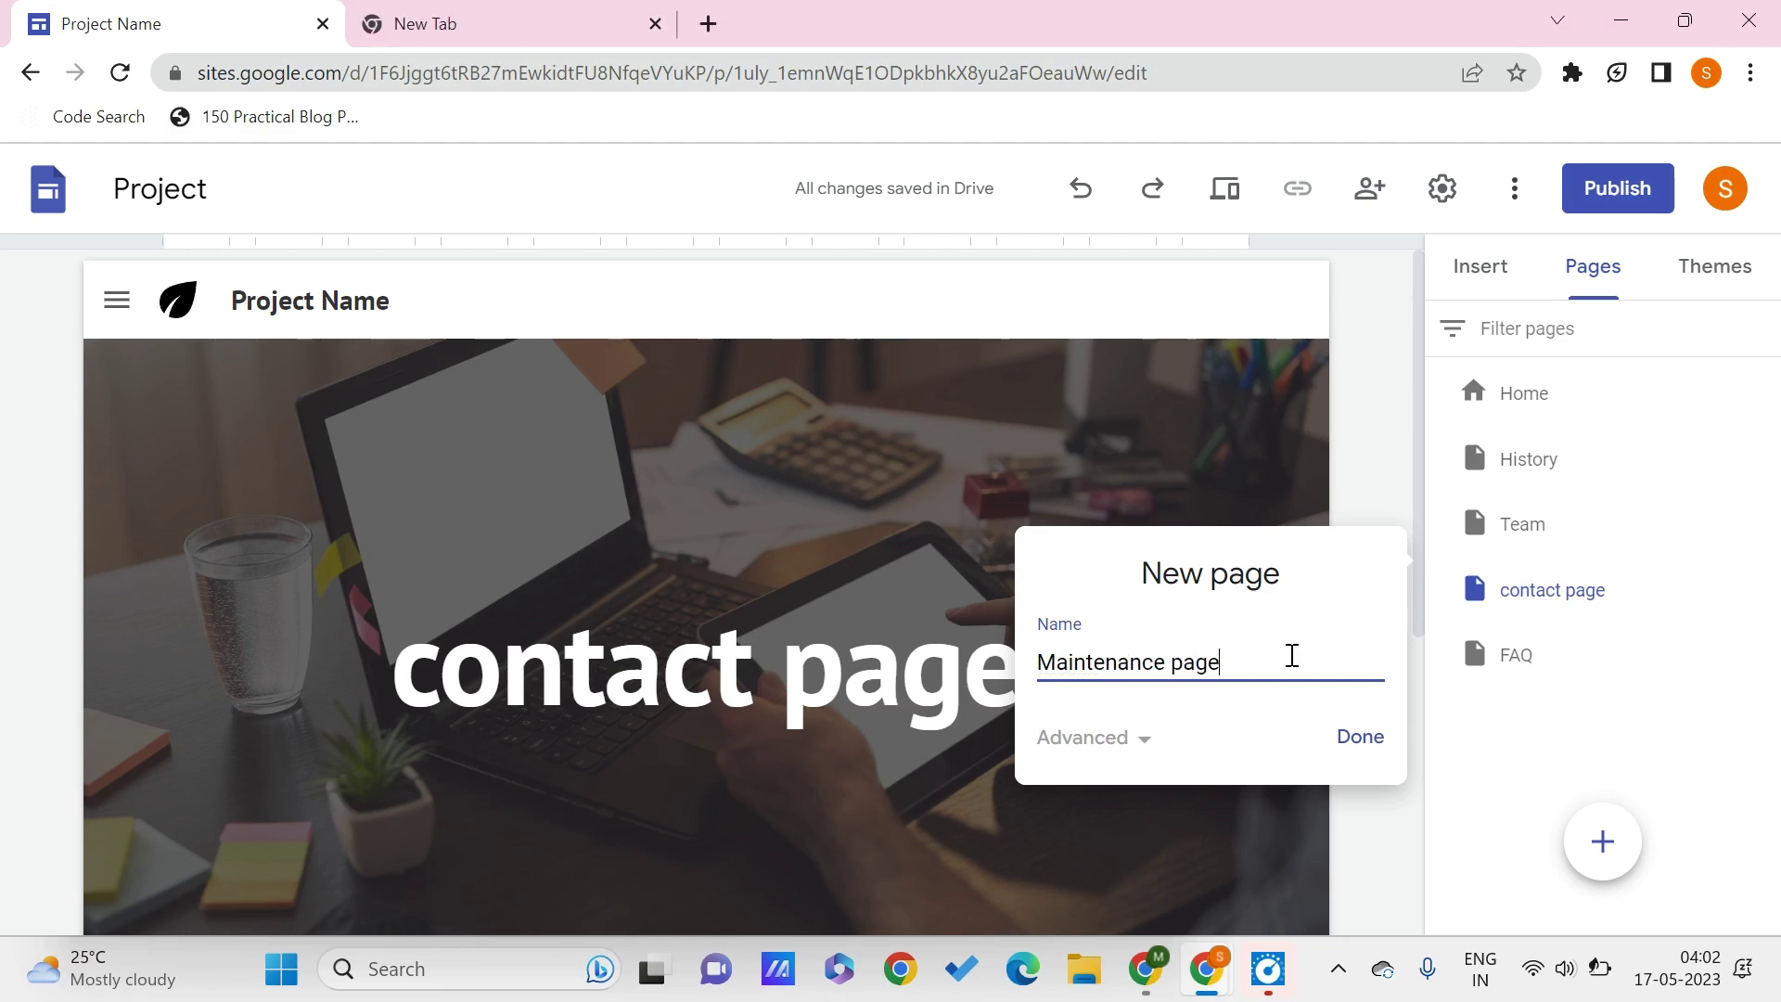
pyautogui.click(1360, 738)
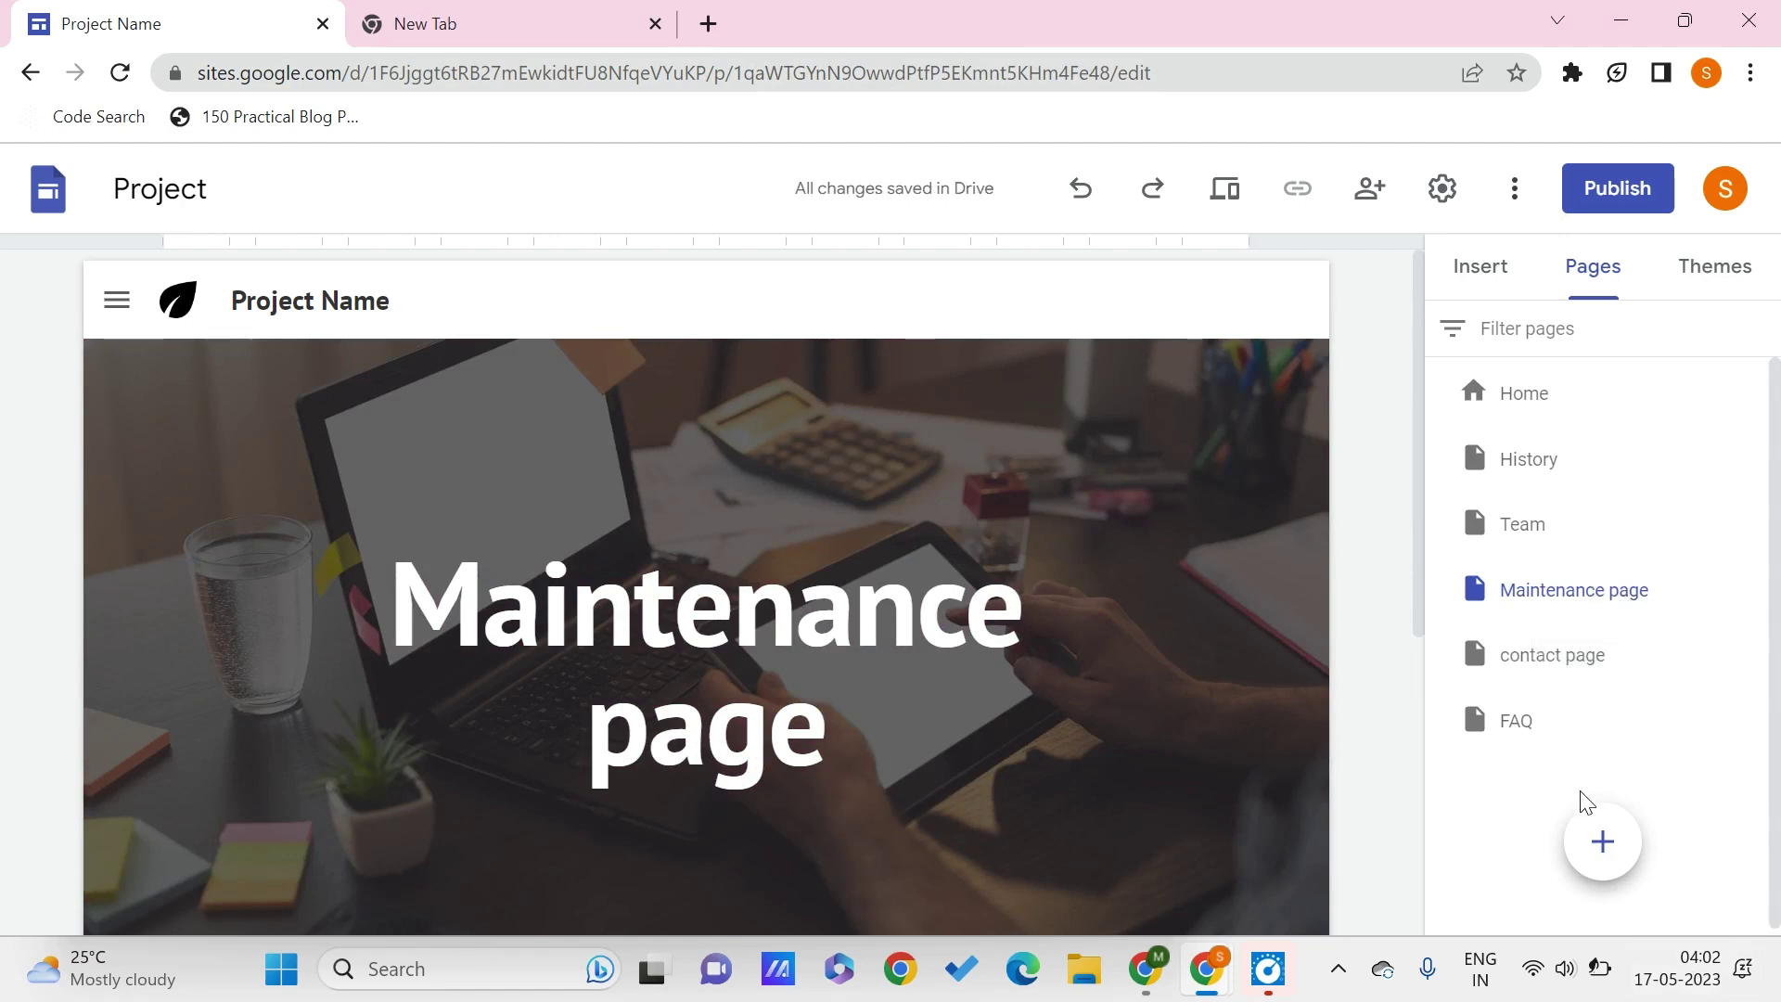
pyautogui.click(1601, 840)
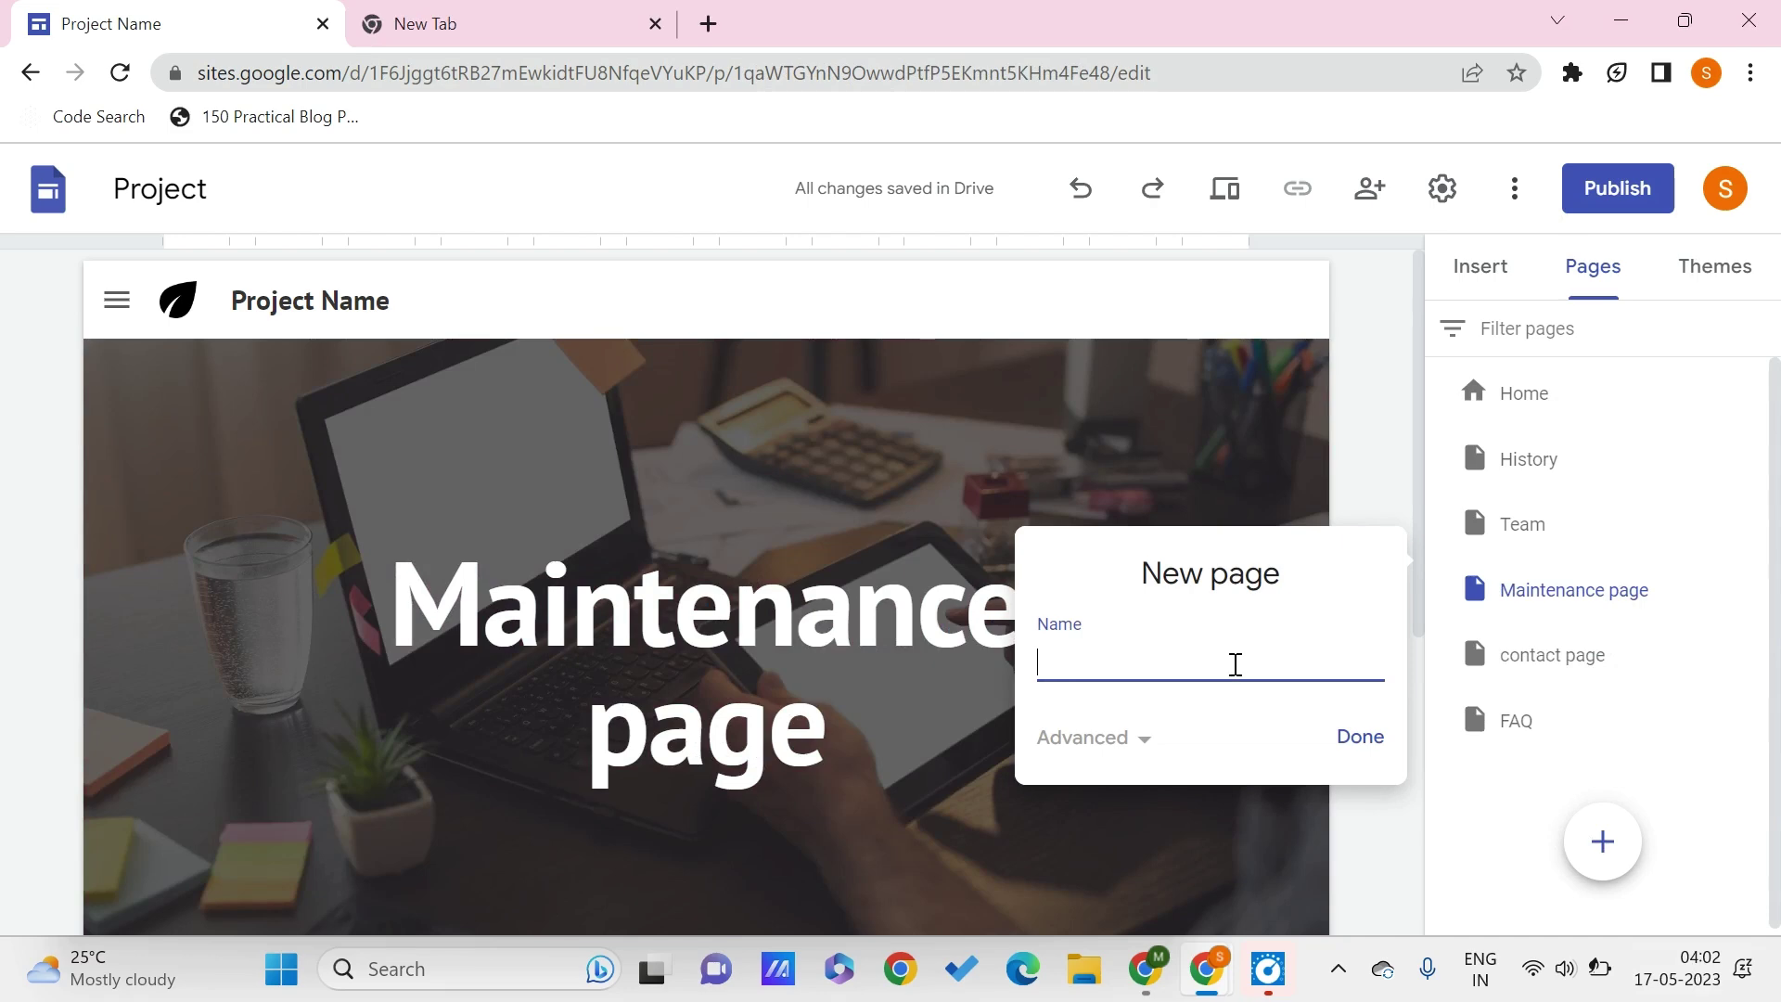
pyautogui.write('empty')
pyautogui.click(1360, 737)
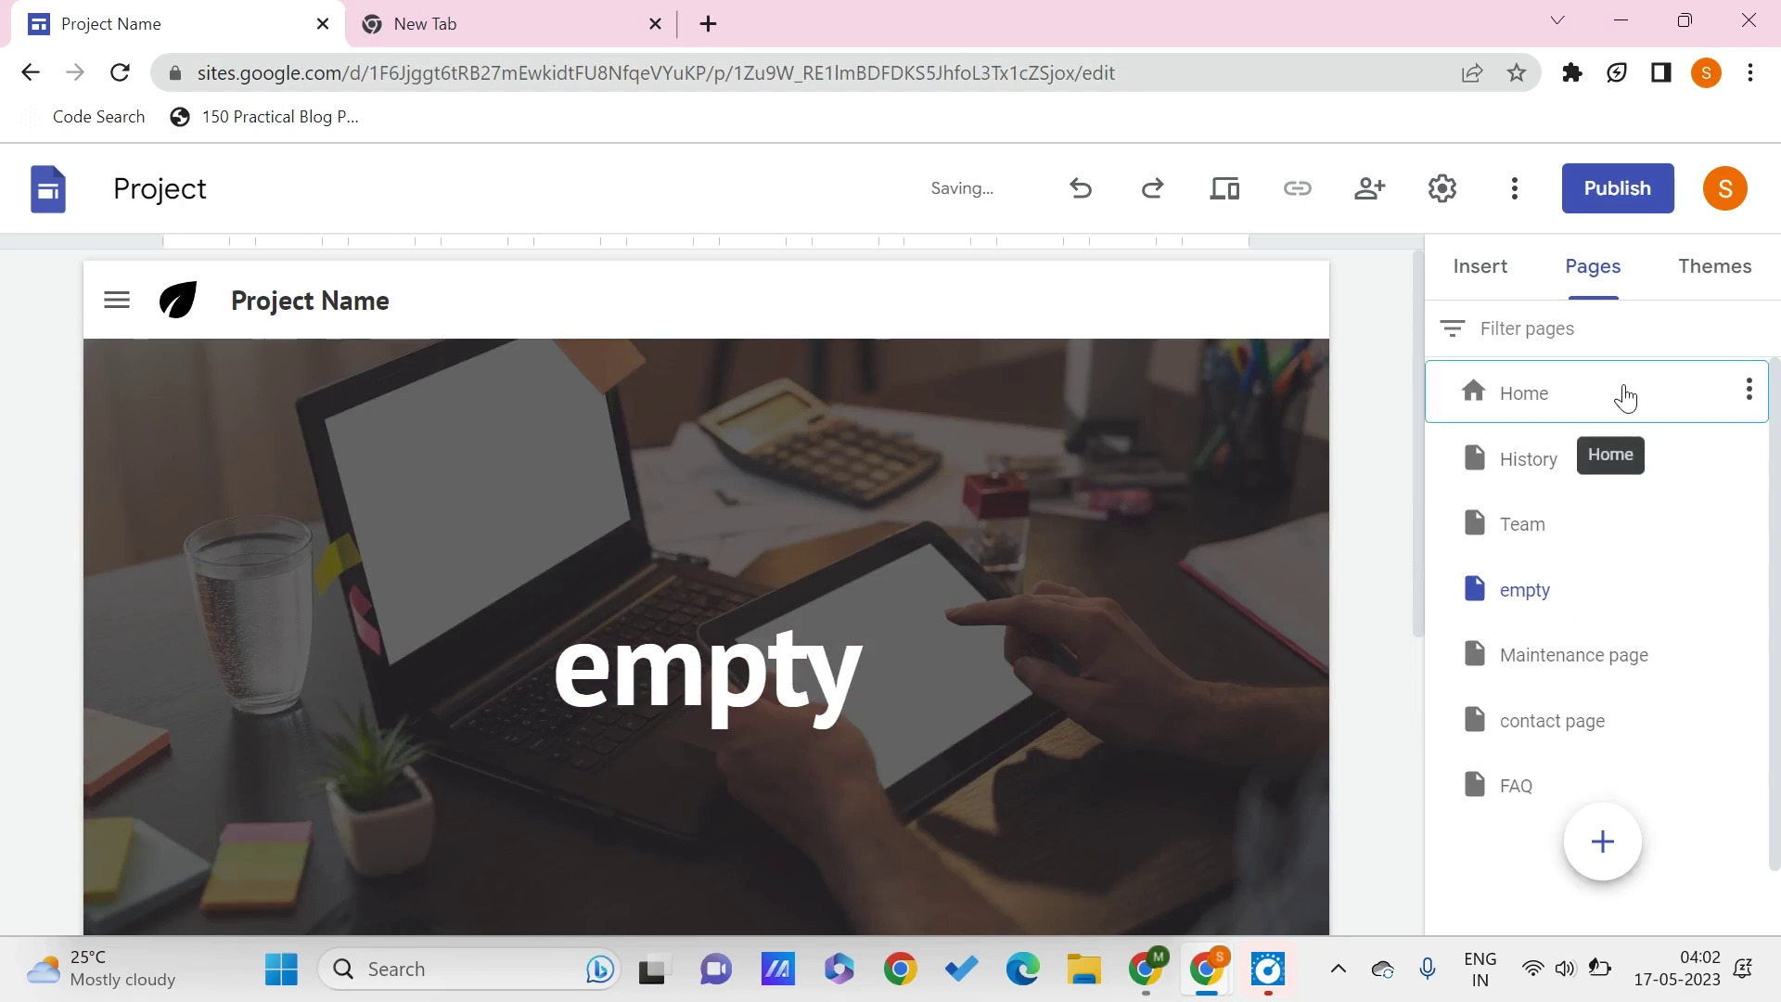
# Step: Use contact page's Make homepage option, then open contact page in the editor
pyautogui.click(1625, 397)
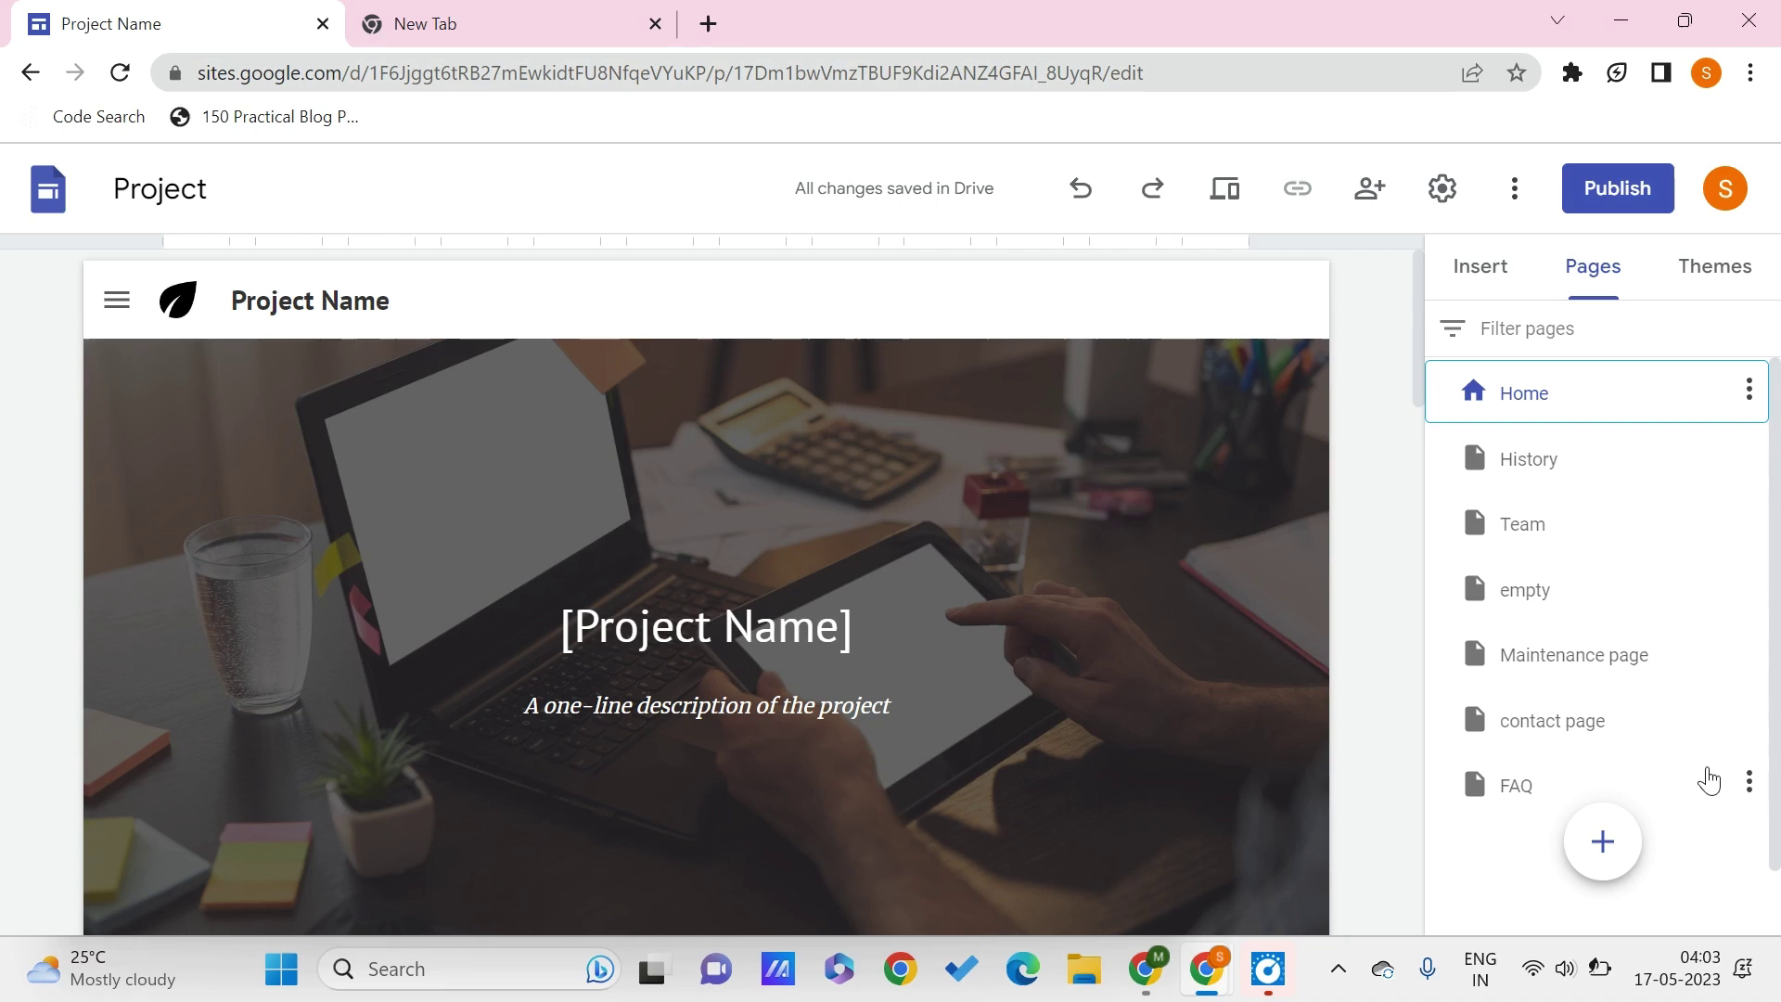
pyautogui.click(1751, 719)
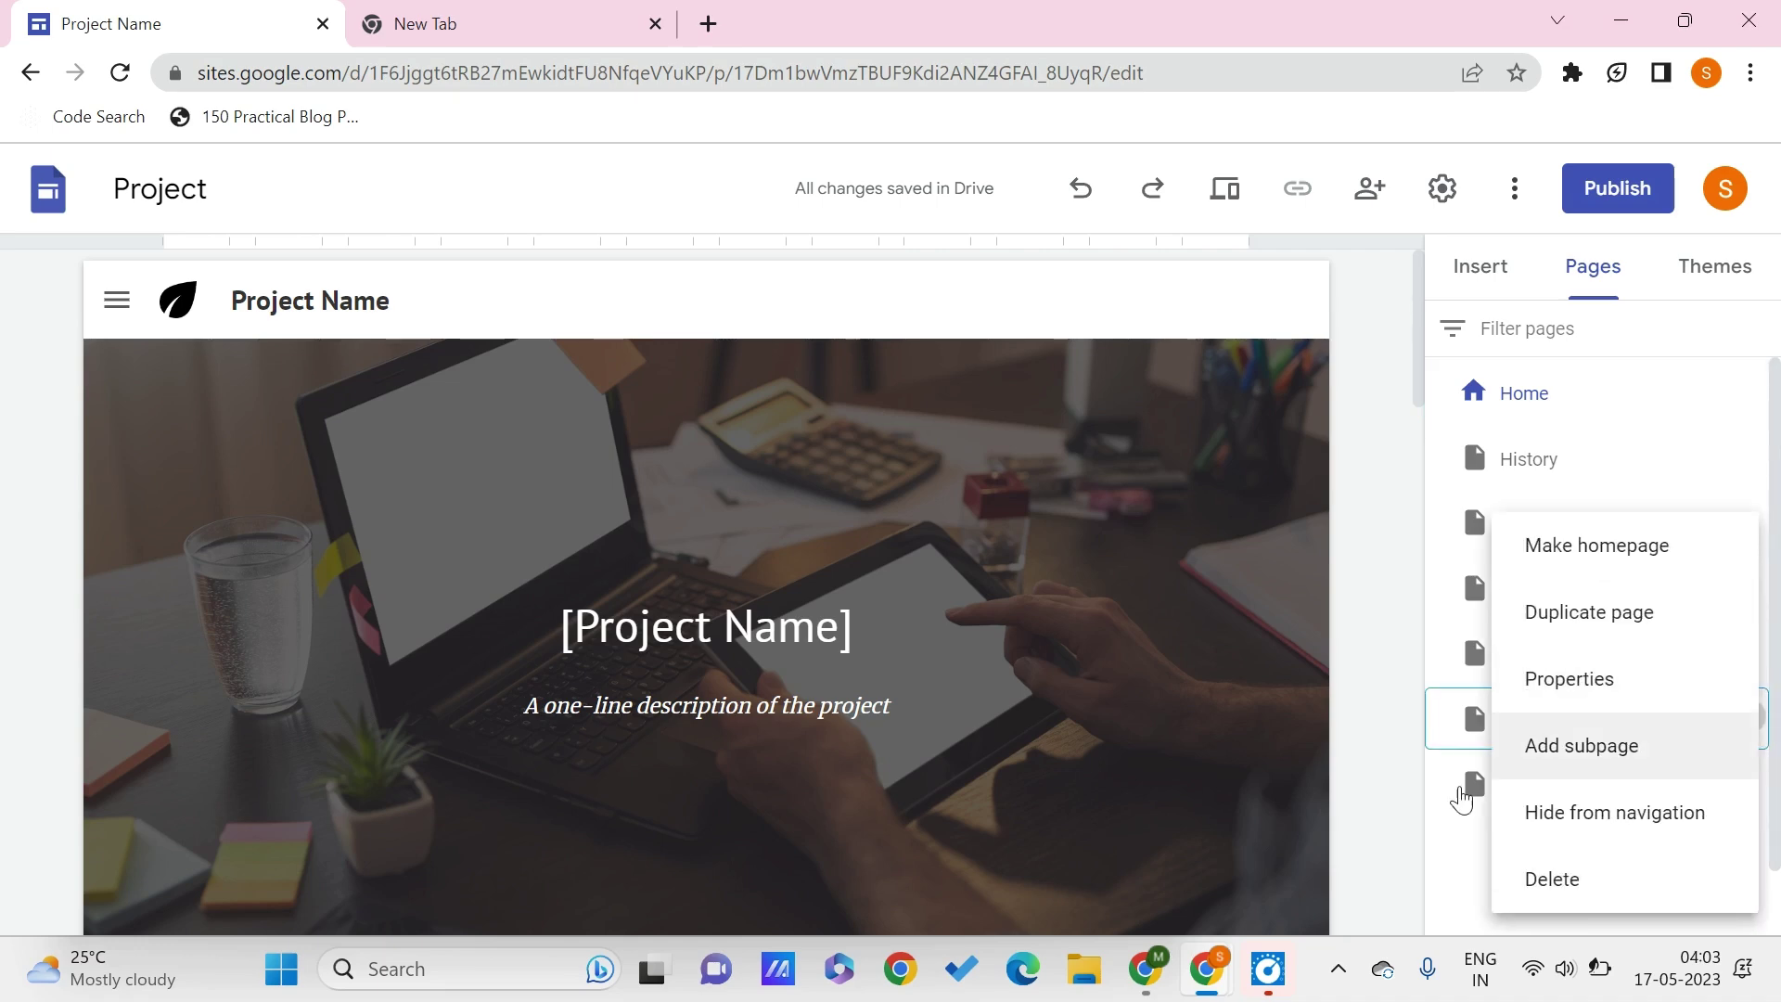
pyautogui.click(1354, 732)
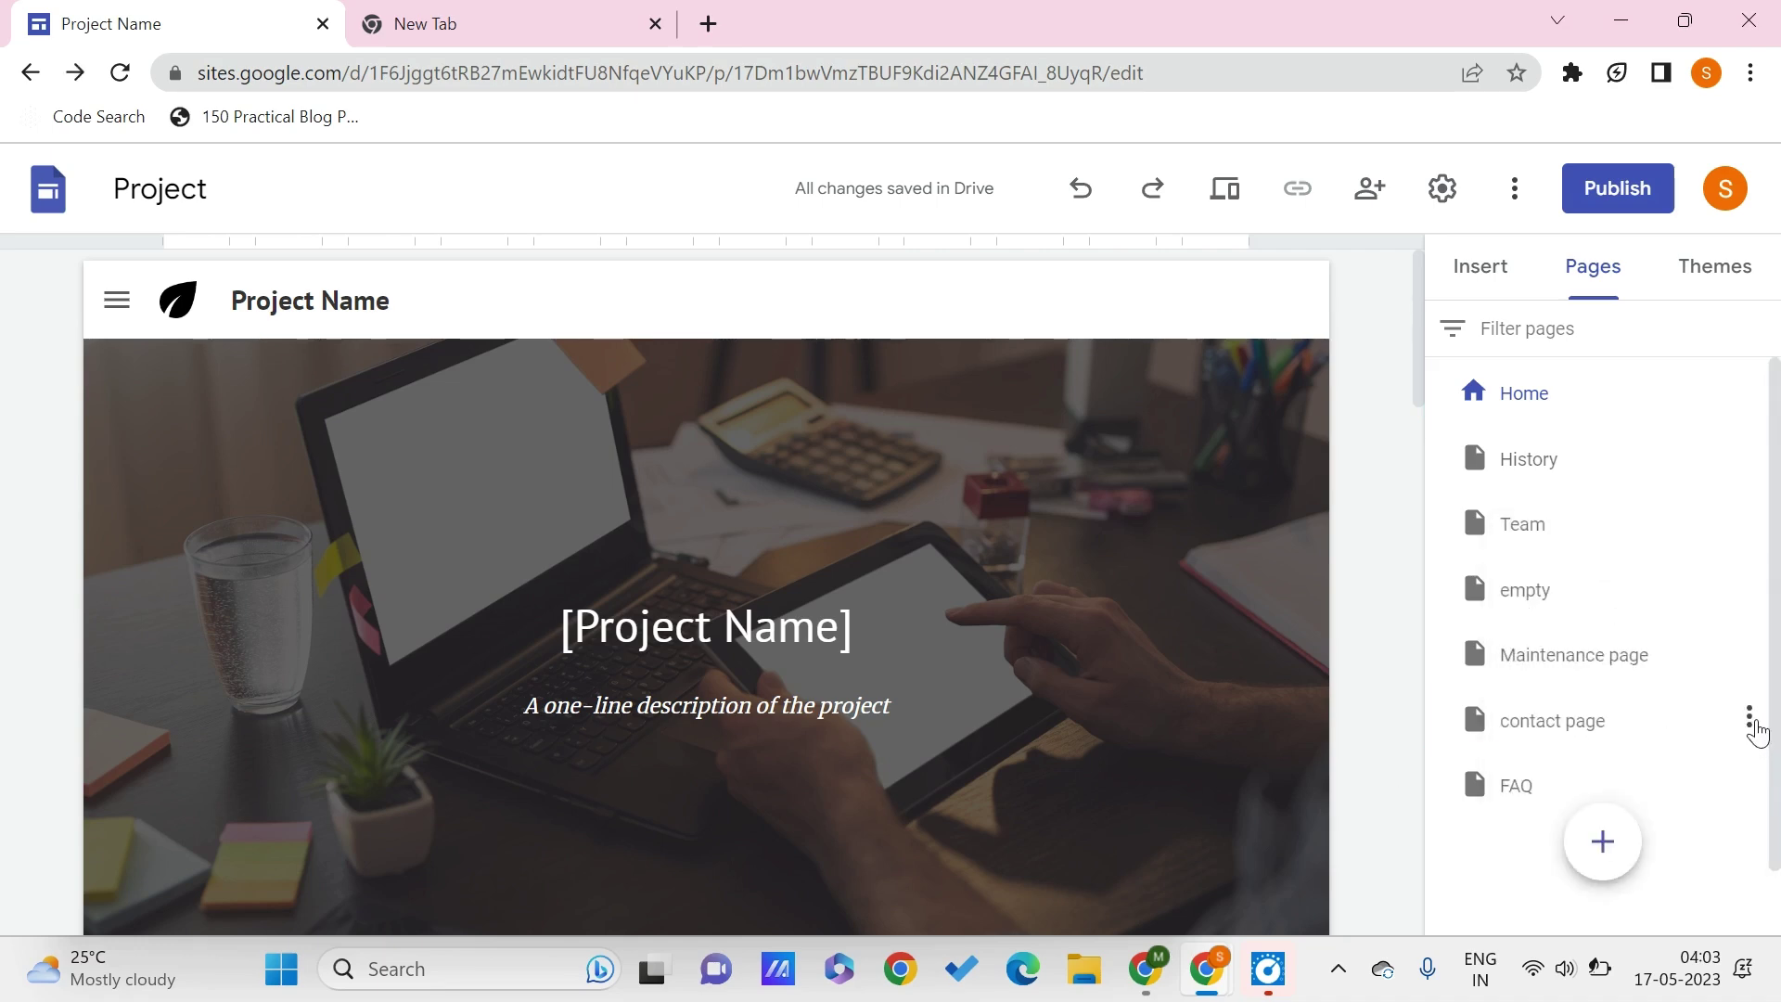
pyautogui.click(1754, 721)
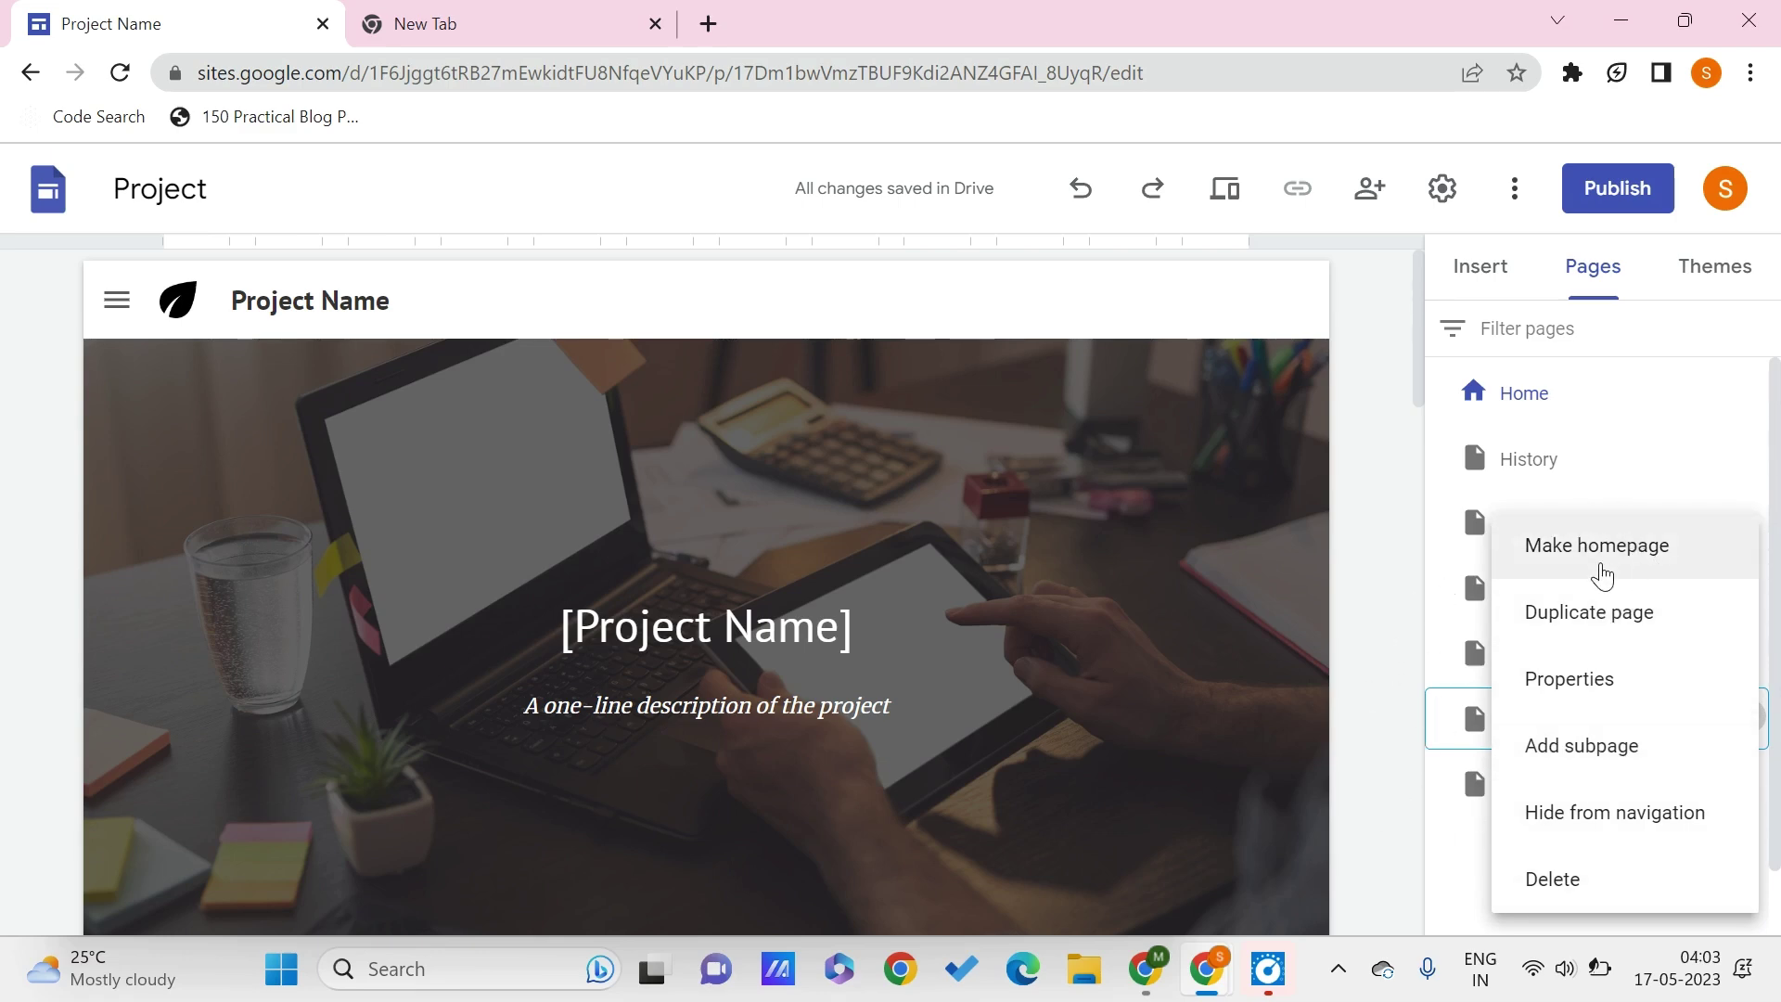
pyautogui.click(1602, 574)
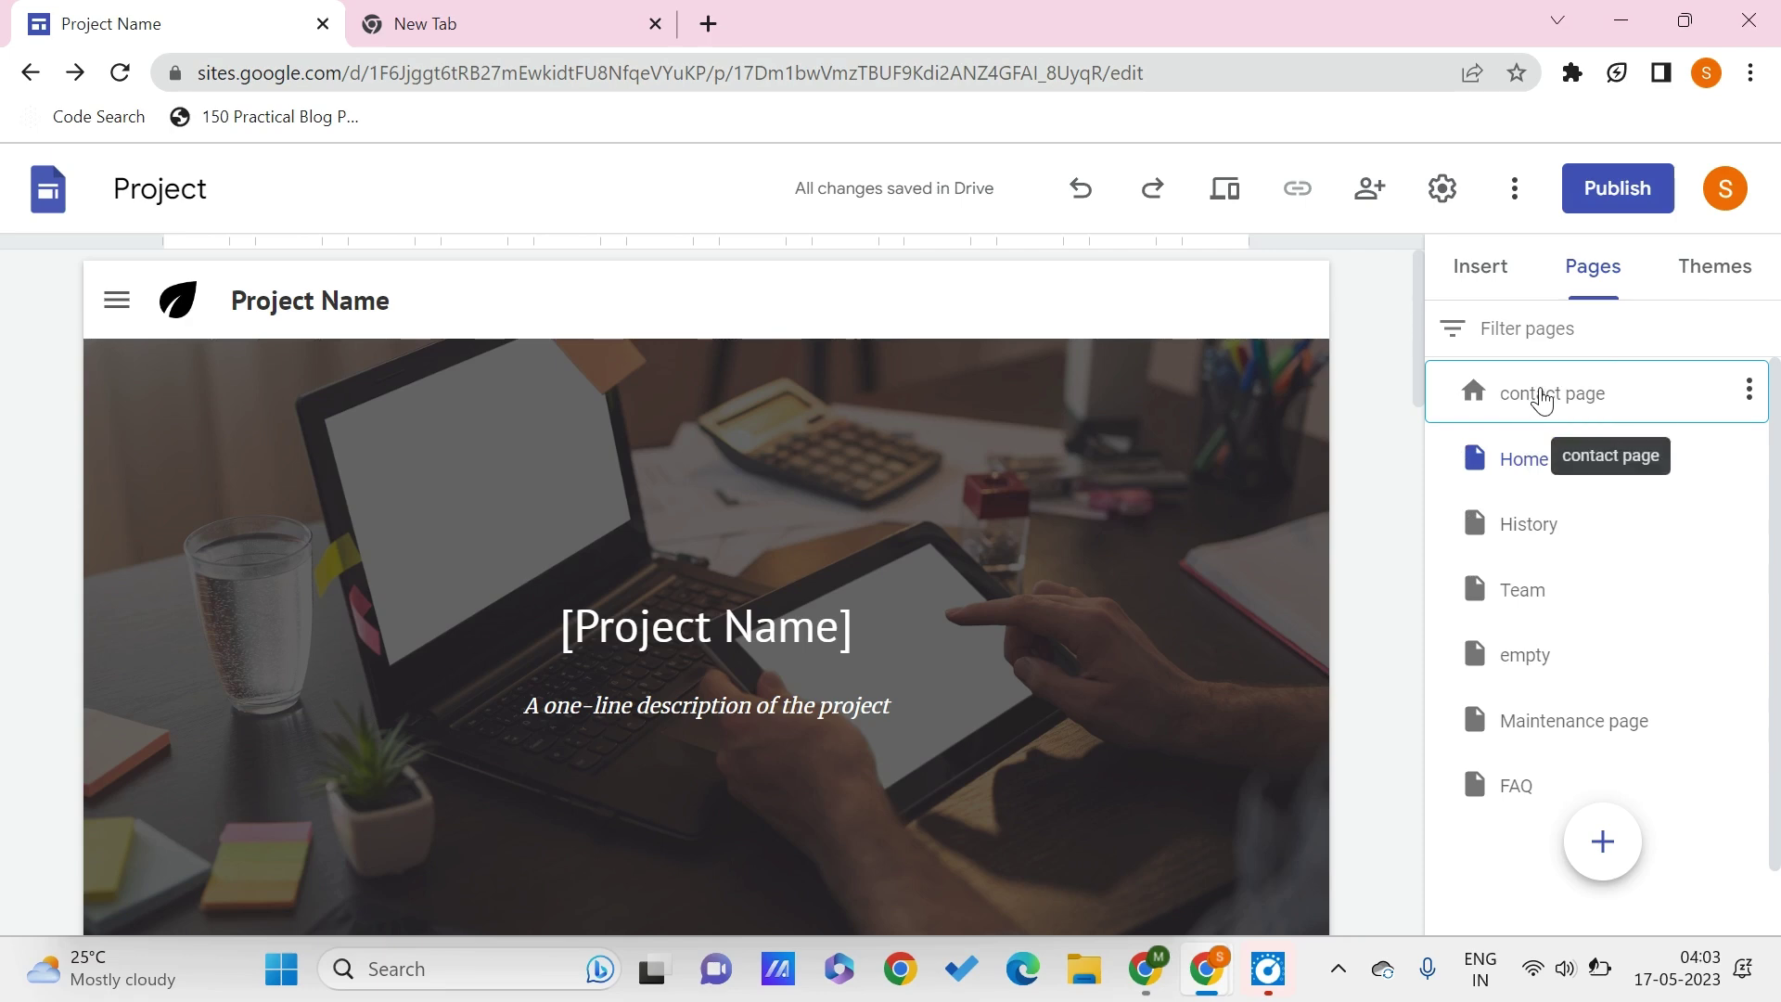
pyautogui.click(1541, 397)
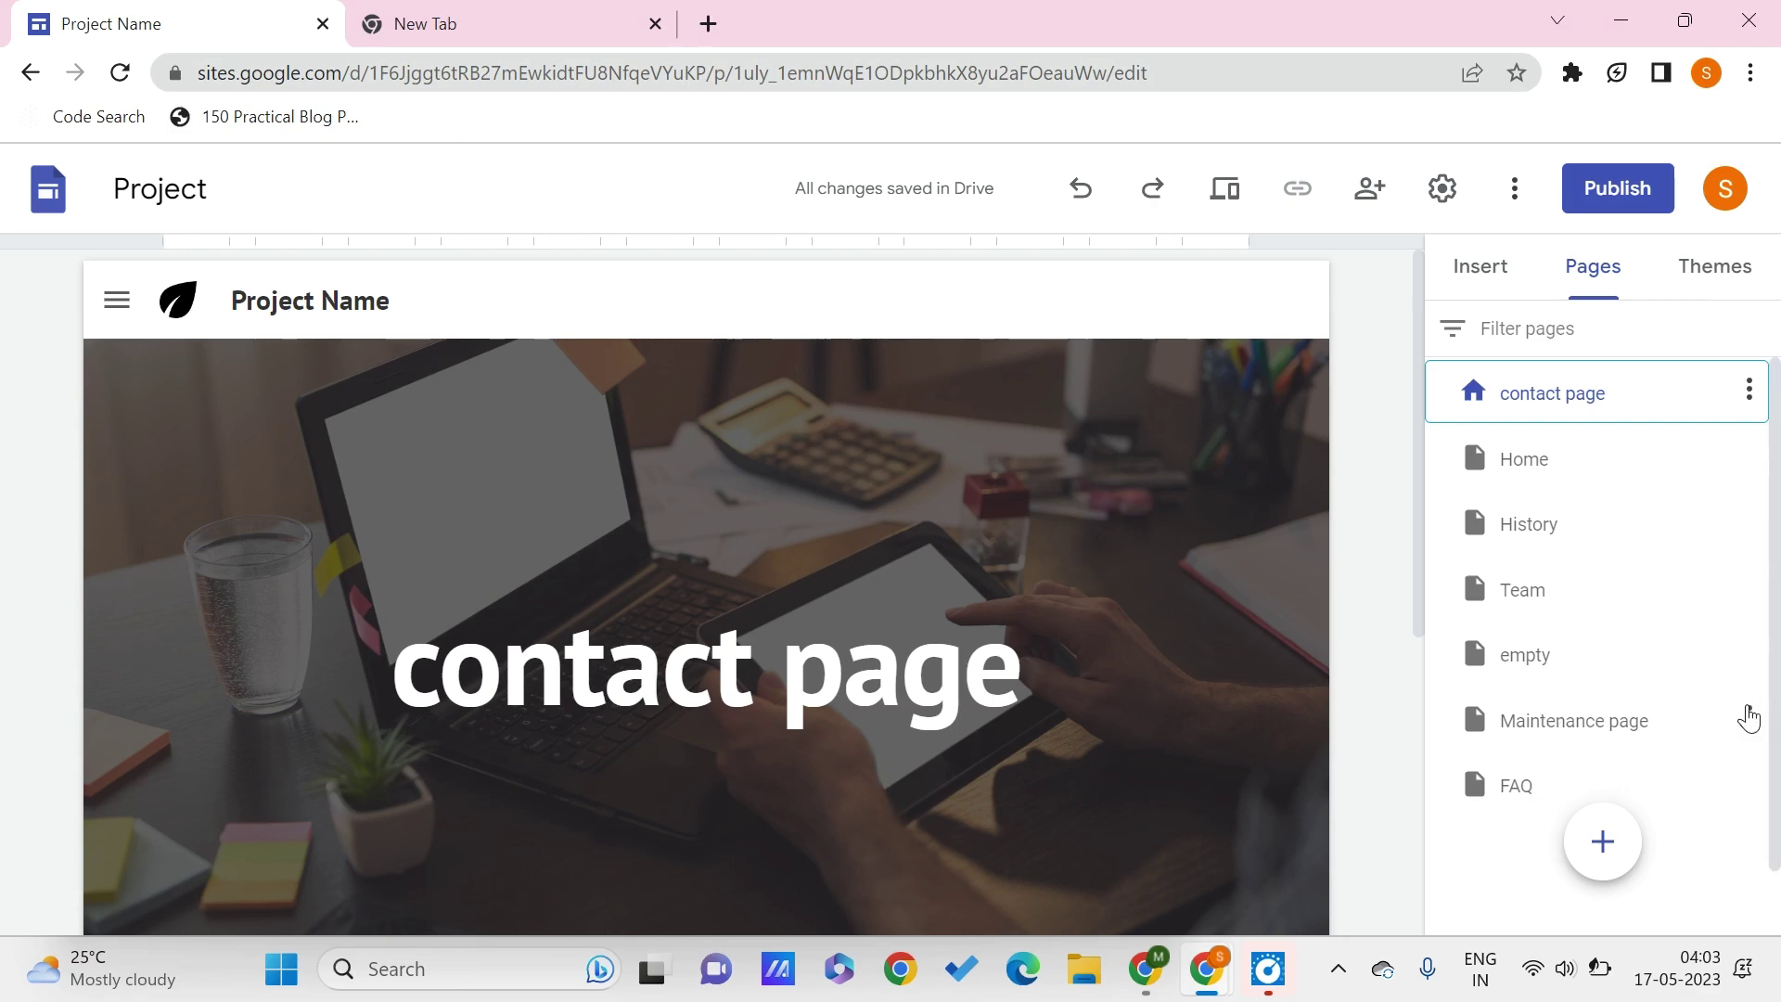
# Step: Use Maintenance page's Make homepage option, moving contact page second, then open Maintenance page
pyautogui.click(1751, 715)
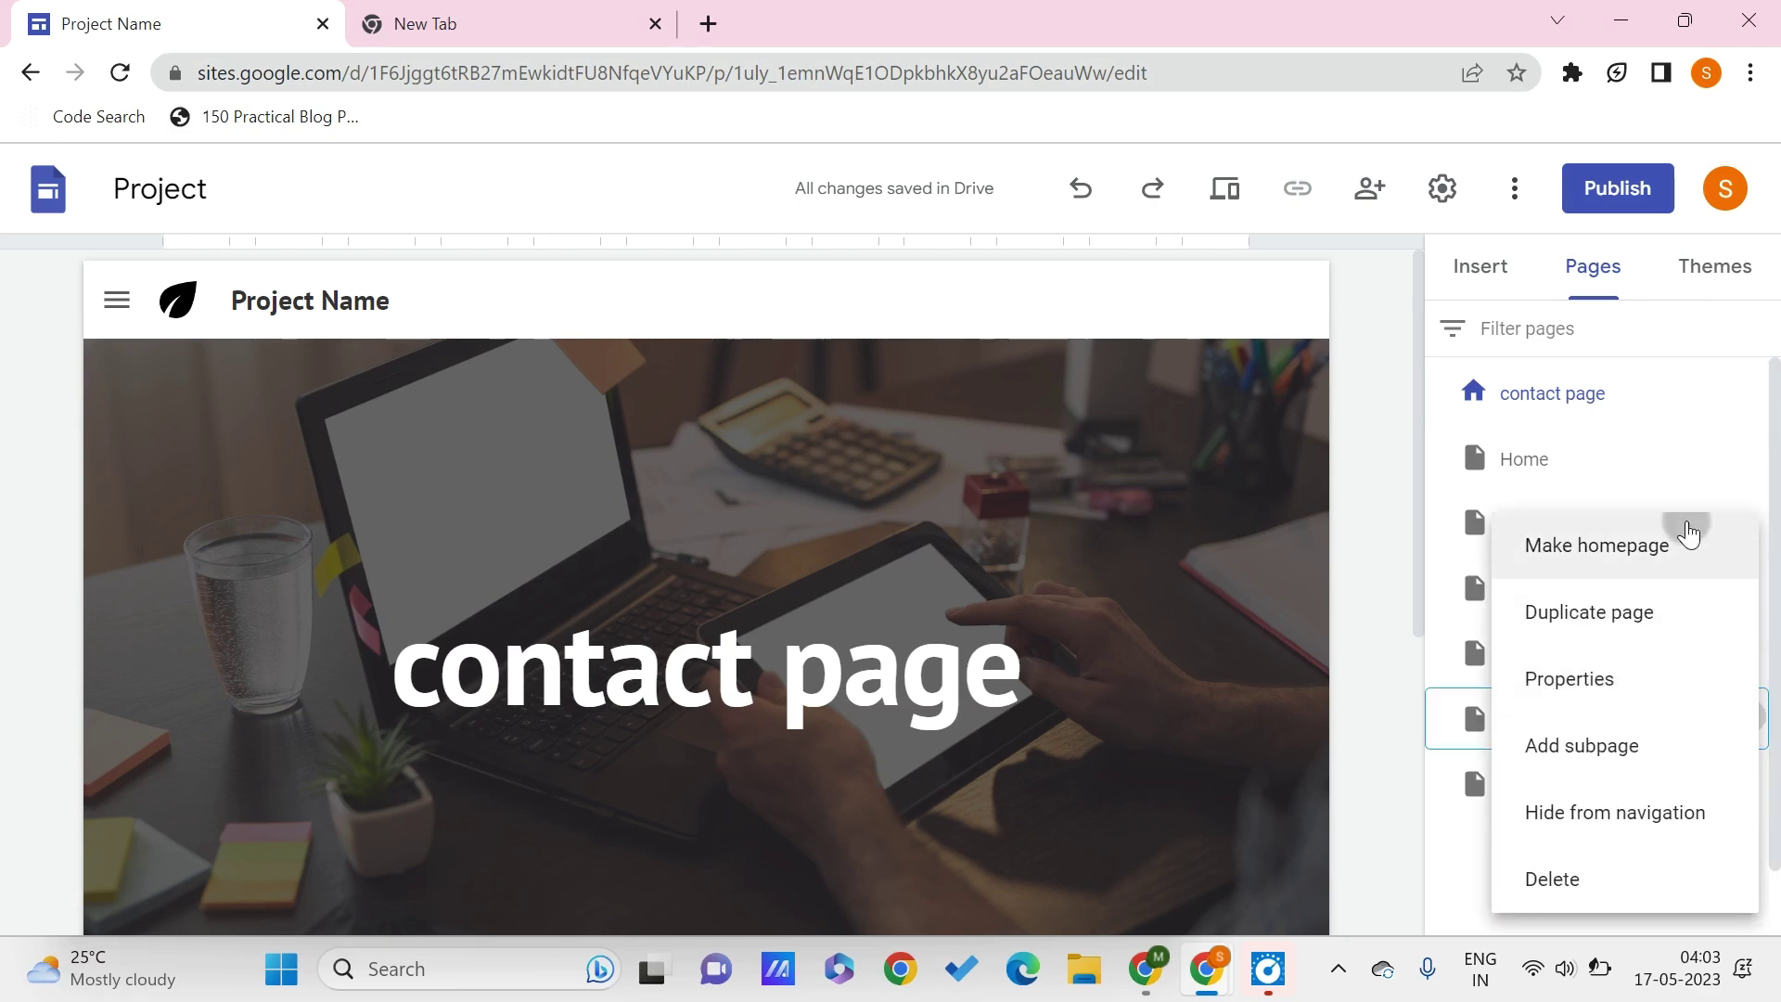
pyautogui.click(1690, 539)
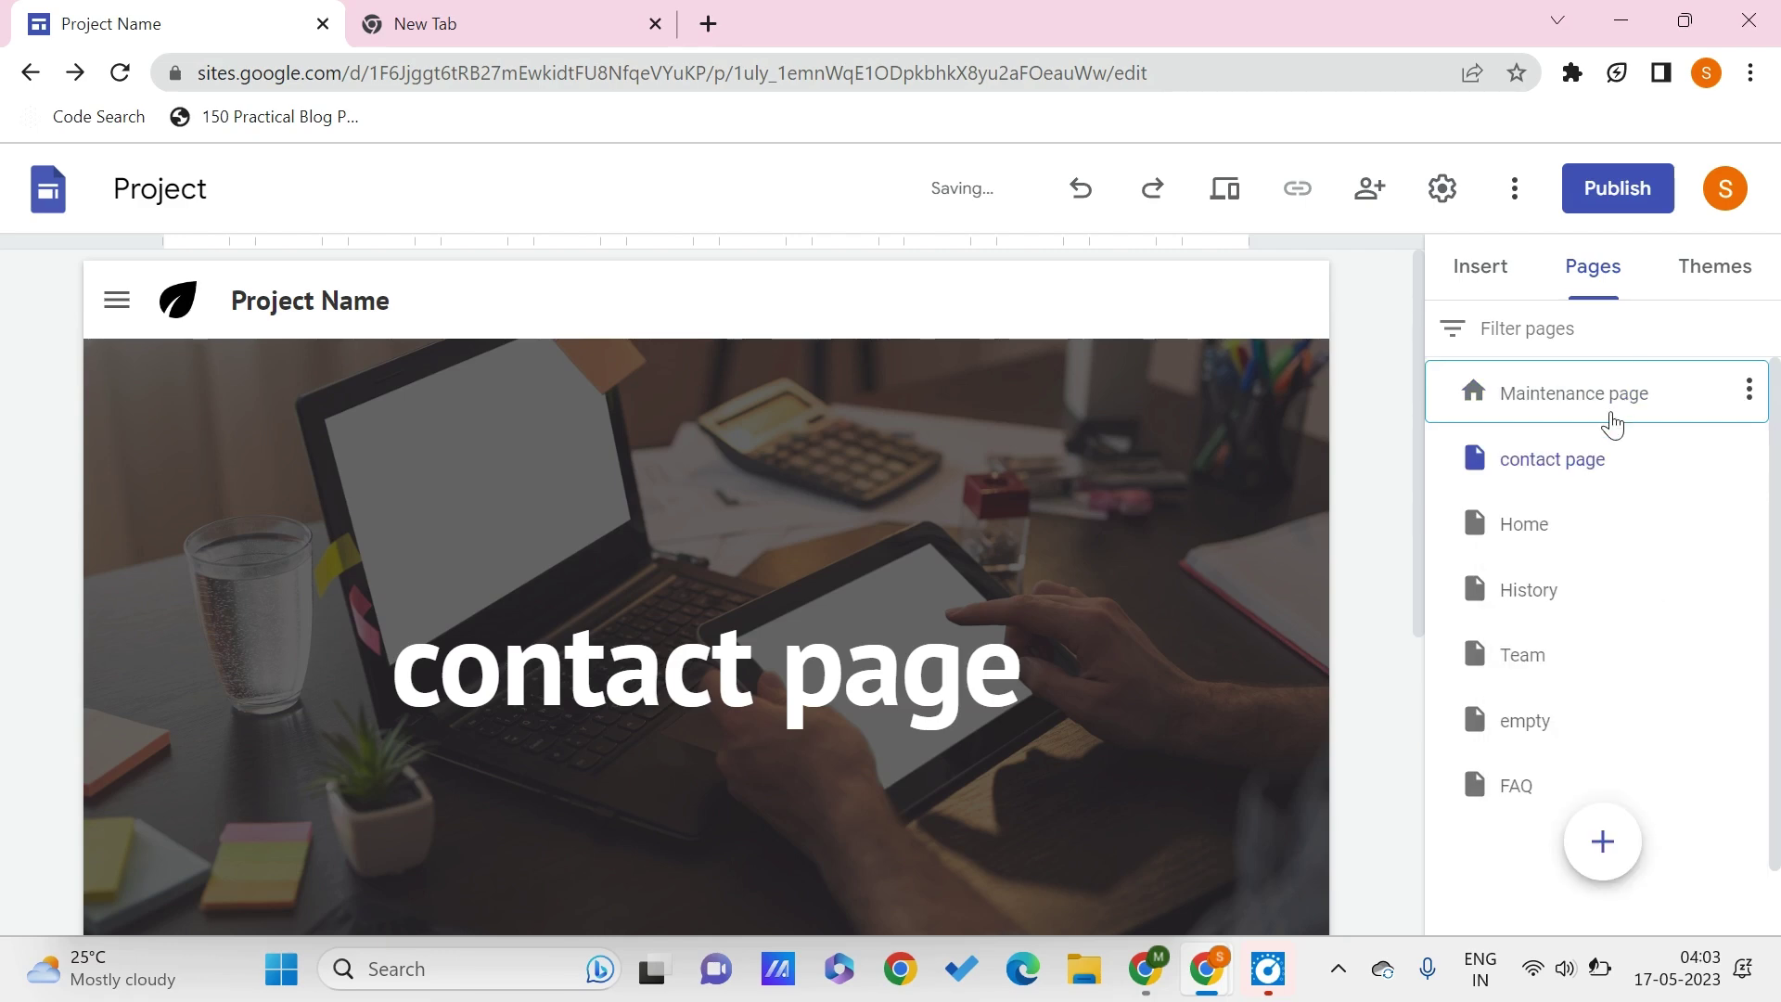
pyautogui.click(1604, 413)
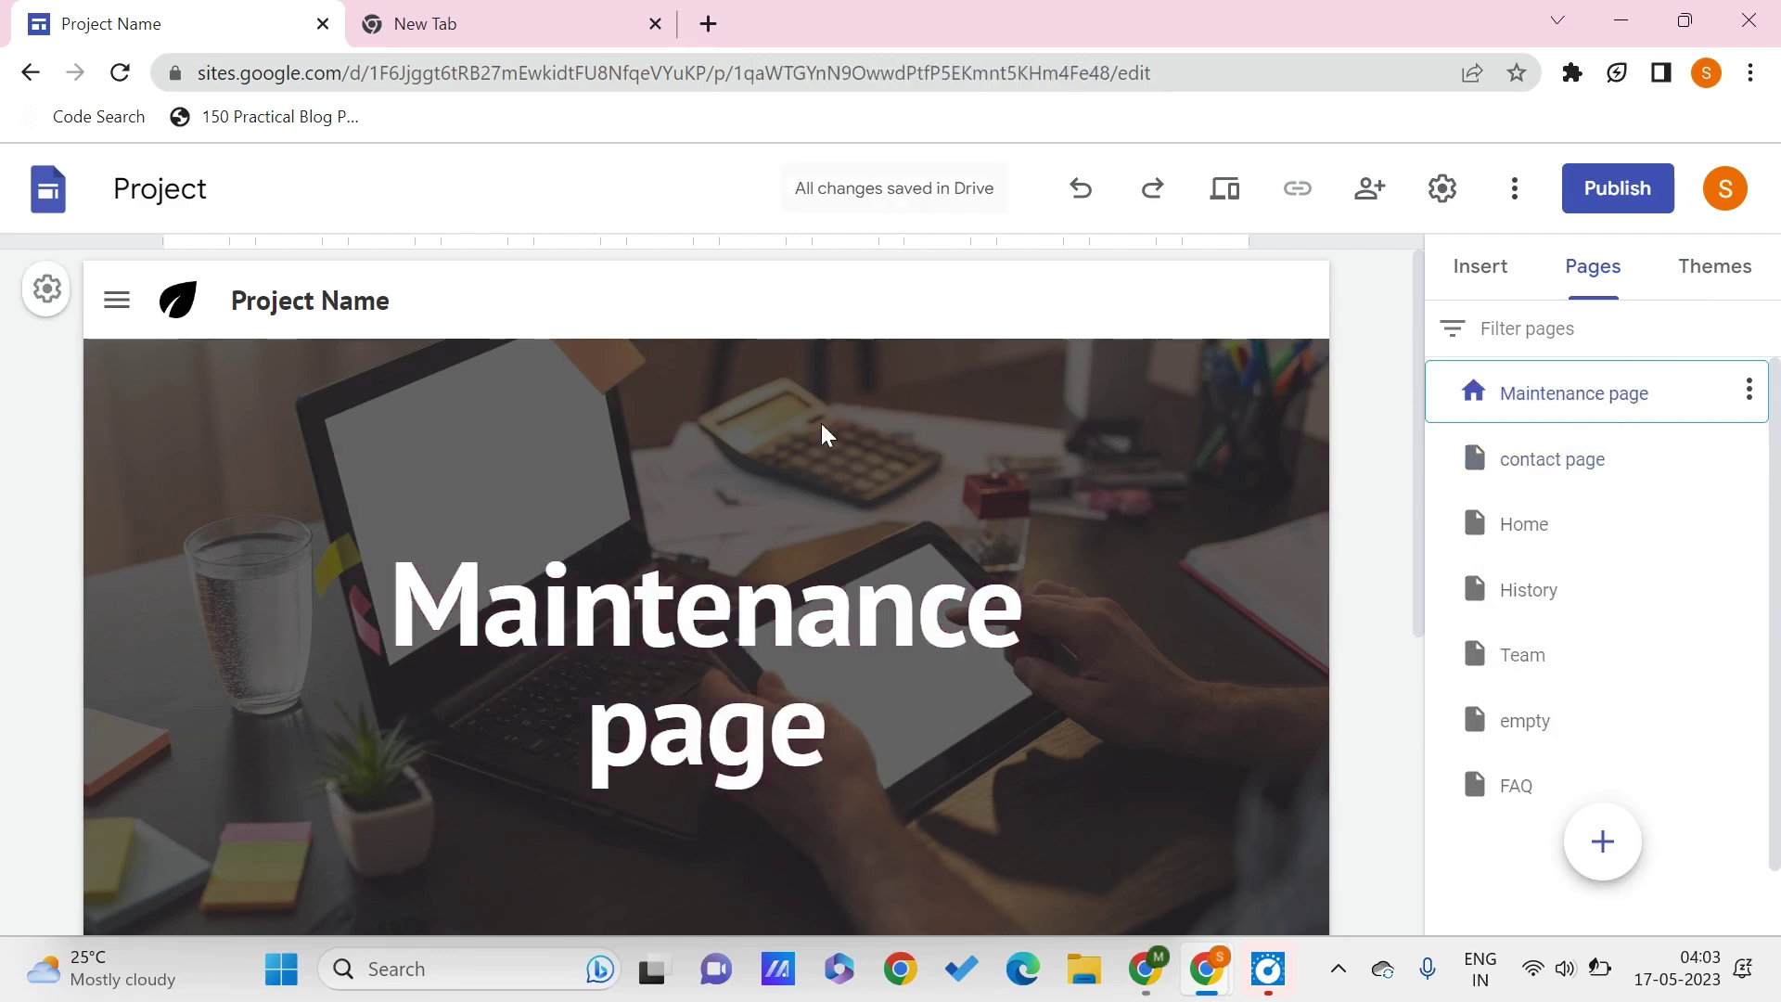
pyautogui.scroll(-1, 760, 554)
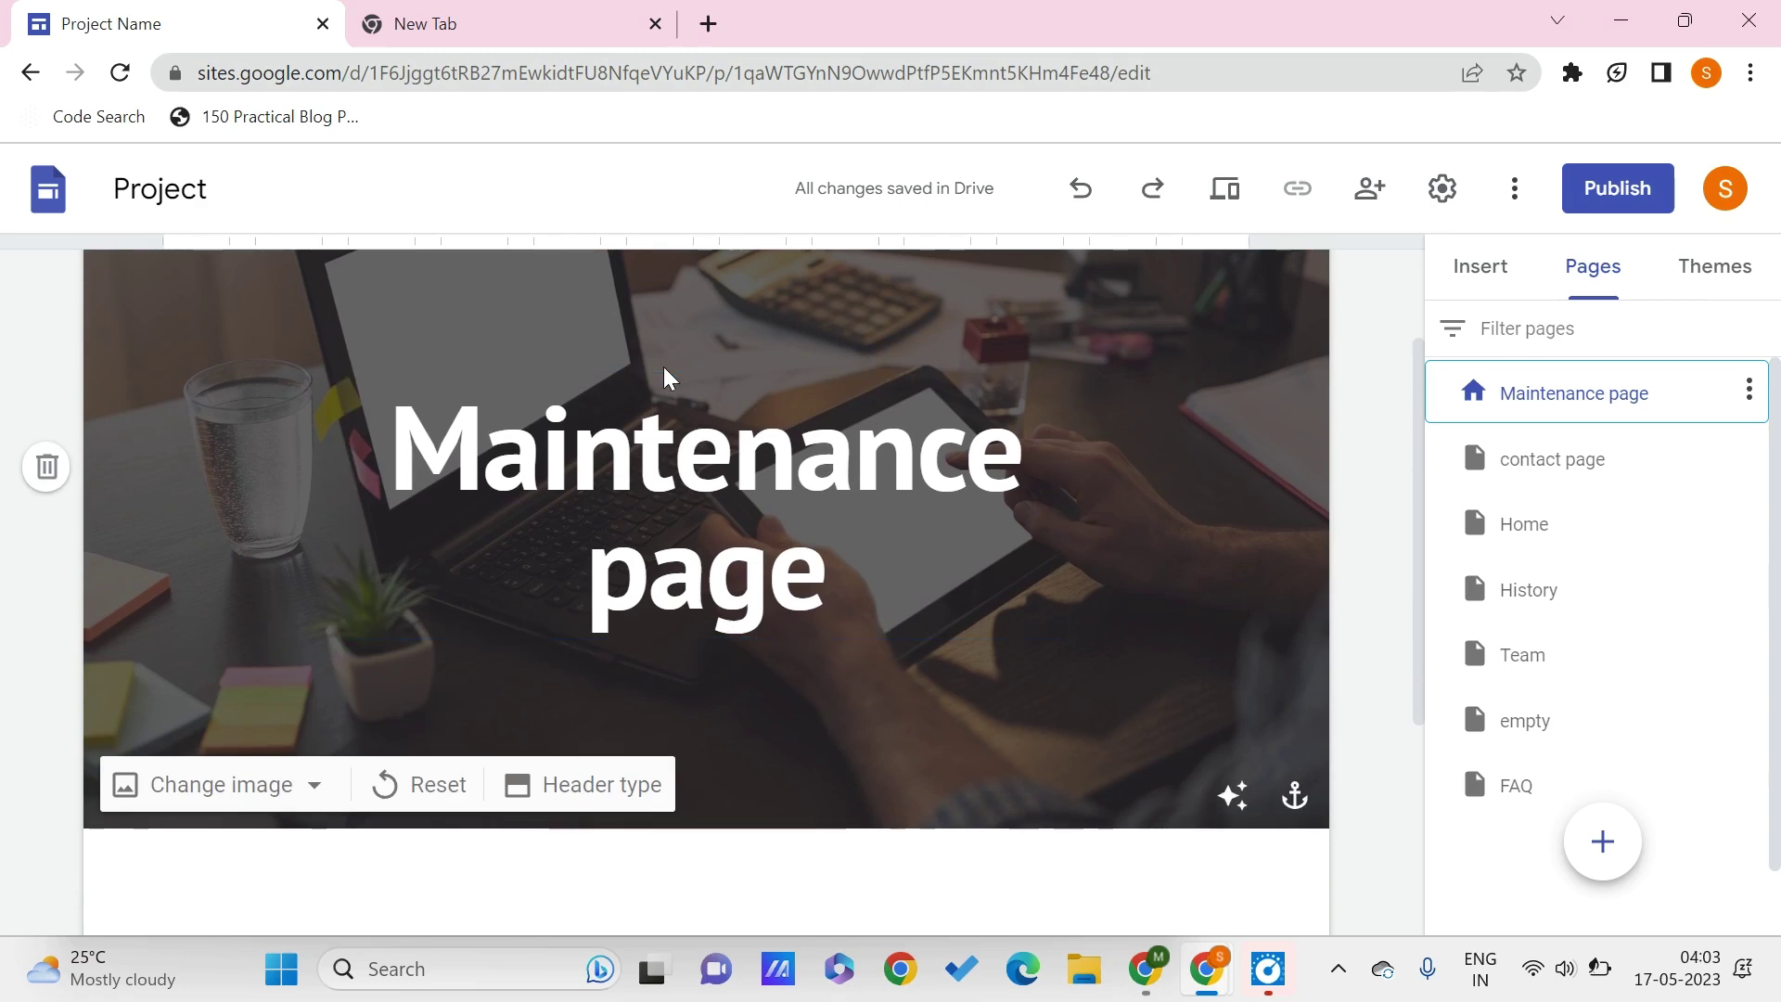
pyautogui.scroll(-1, 666, 378)
pyautogui.scroll(2, 666, 377)
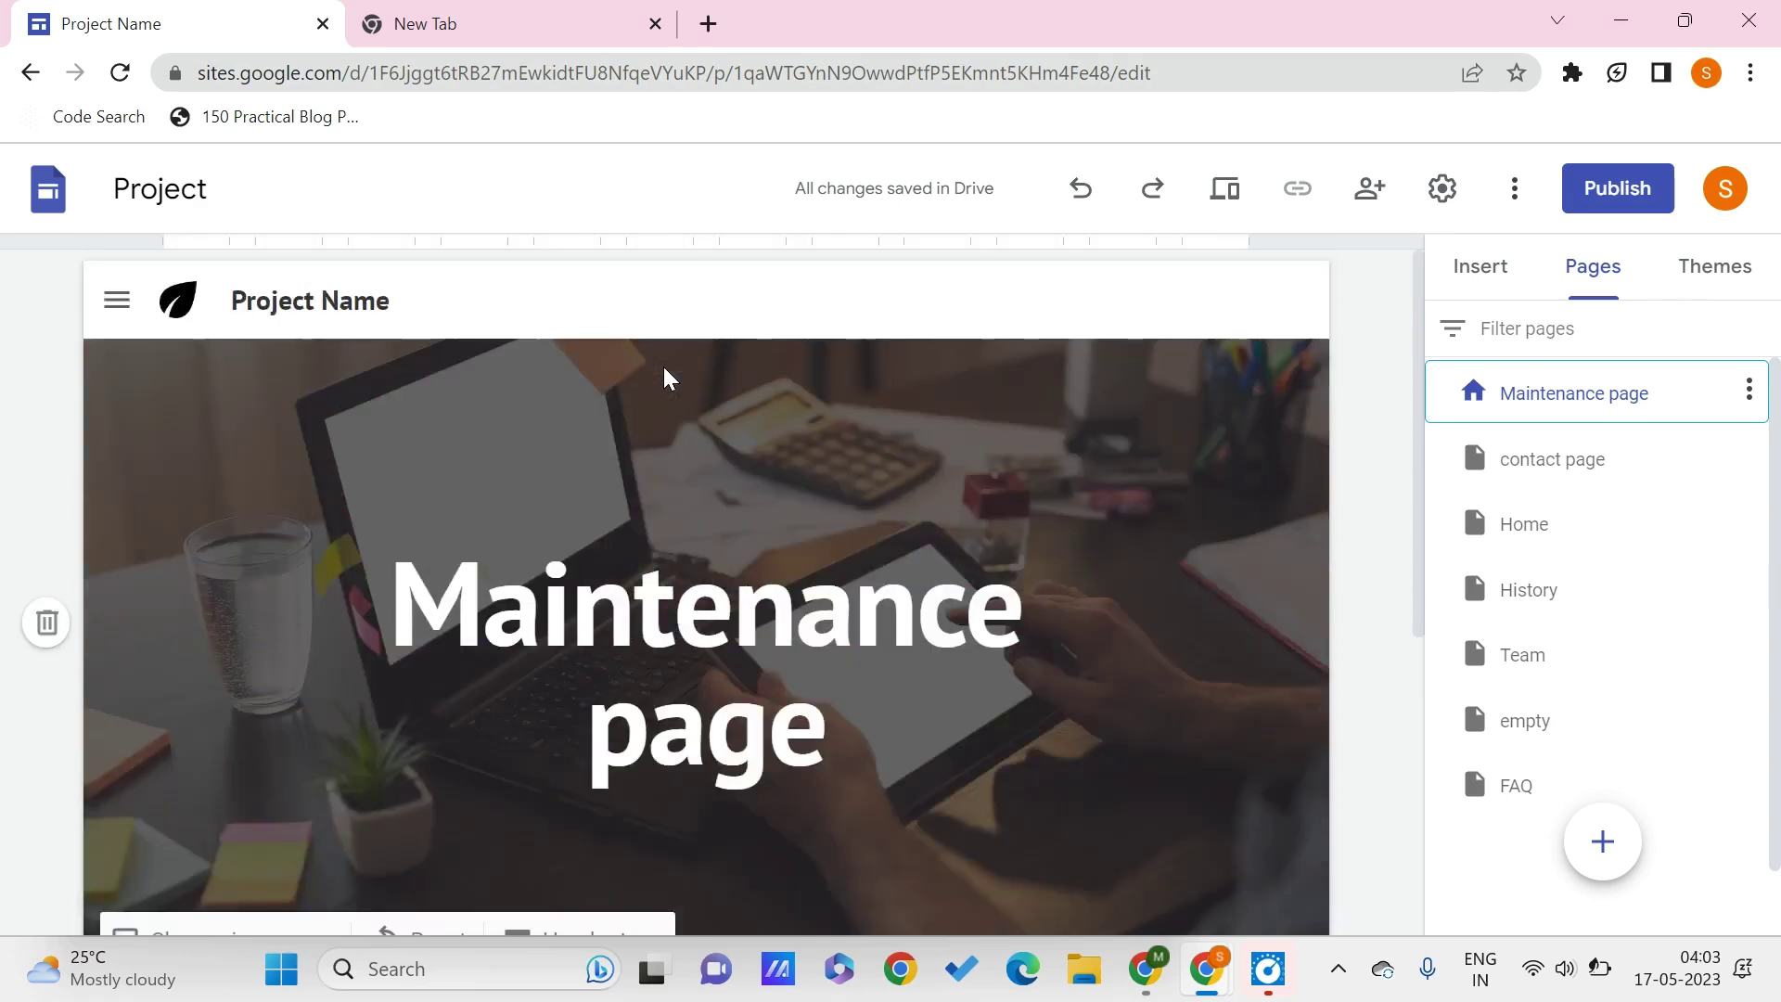